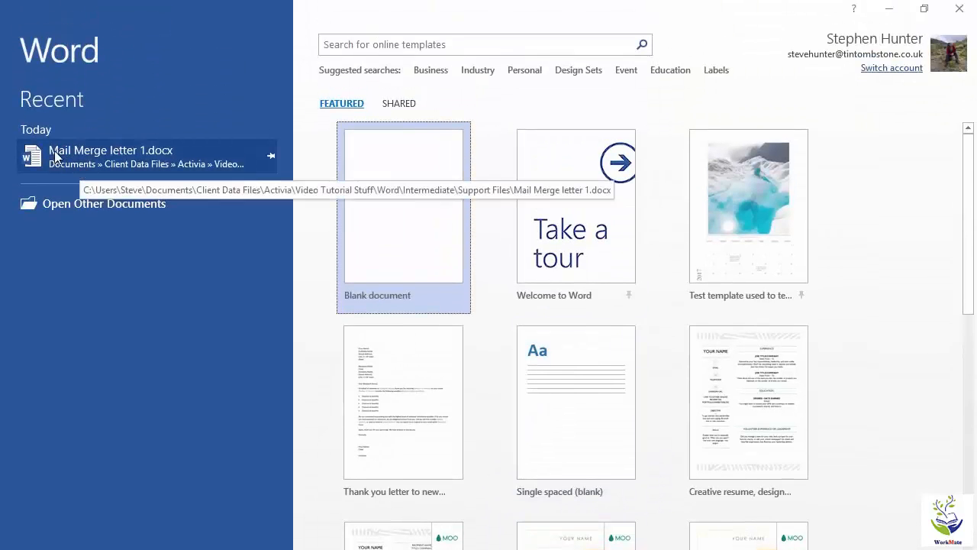
- Open the recent document Mail Merge letter 1.docx and clear the text selection
click(113, 155)
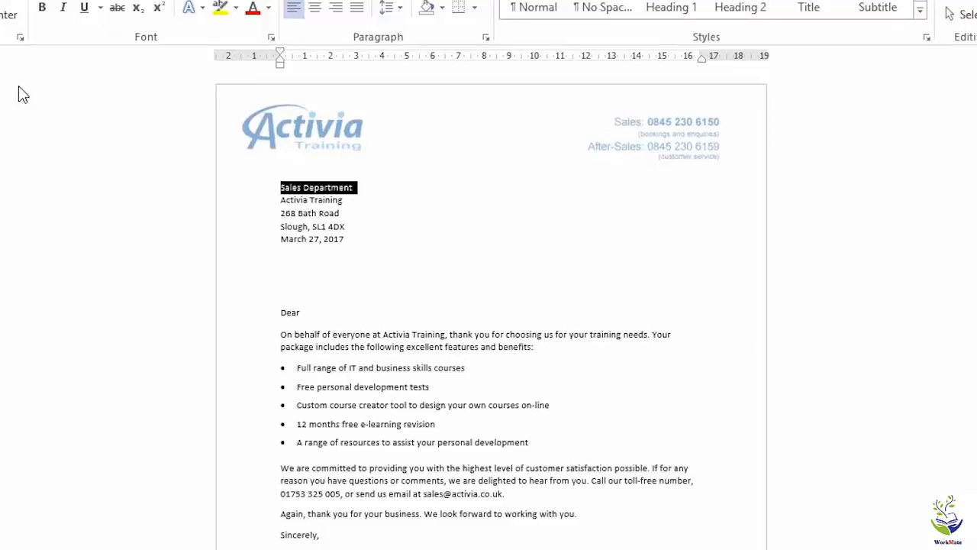
click(327, 271)
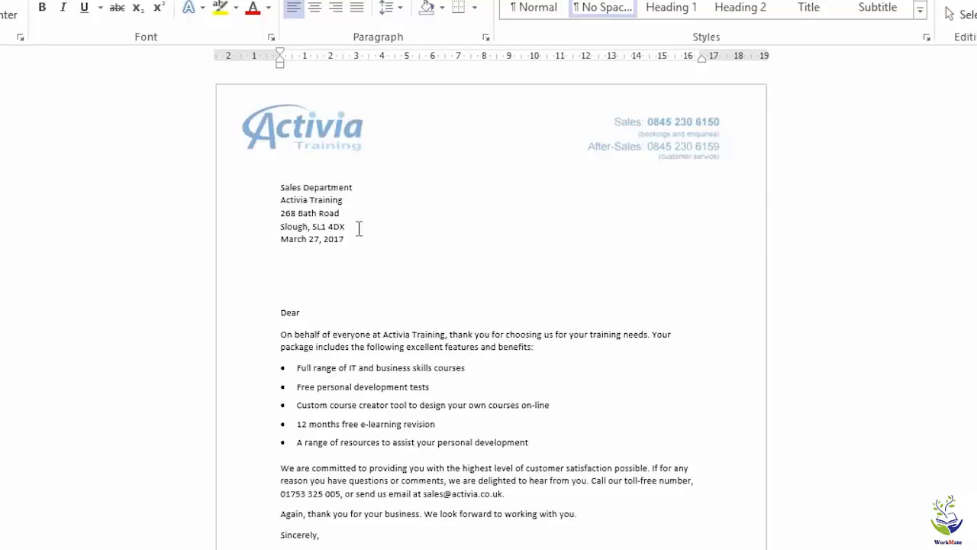
- Examine the letter's full text, its standard body from the Dear line down, and the sender address block with date
drag(255, 197, 241, 546)
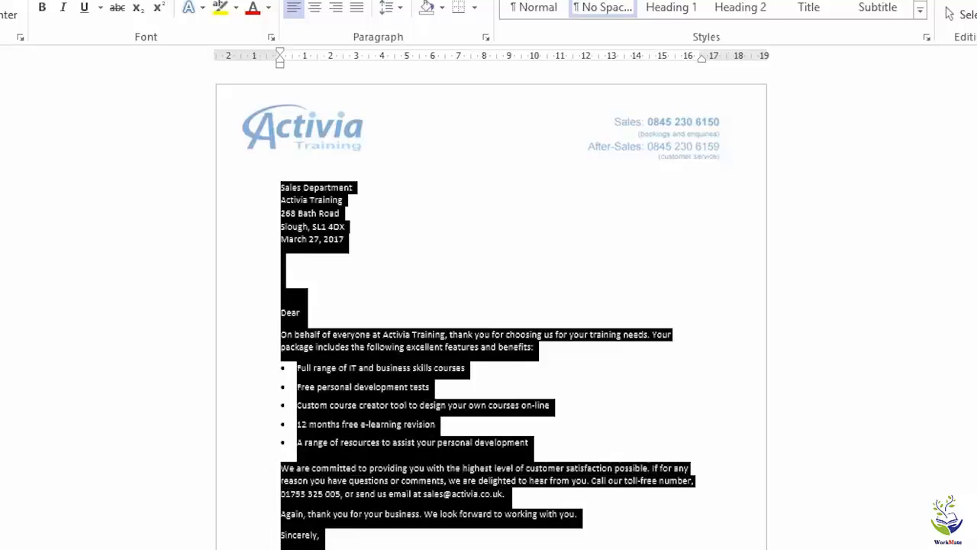
click(351, 486)
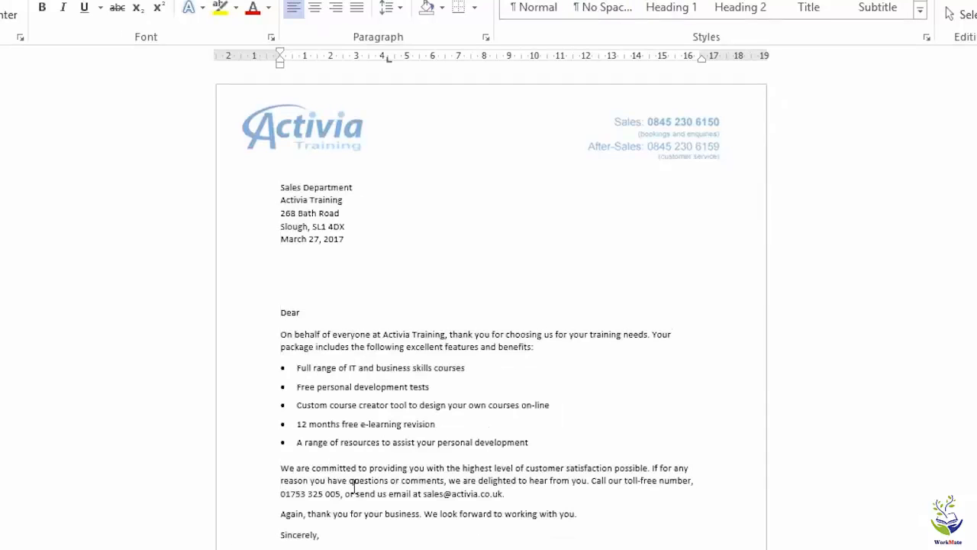
drag(274, 312, 262, 516)
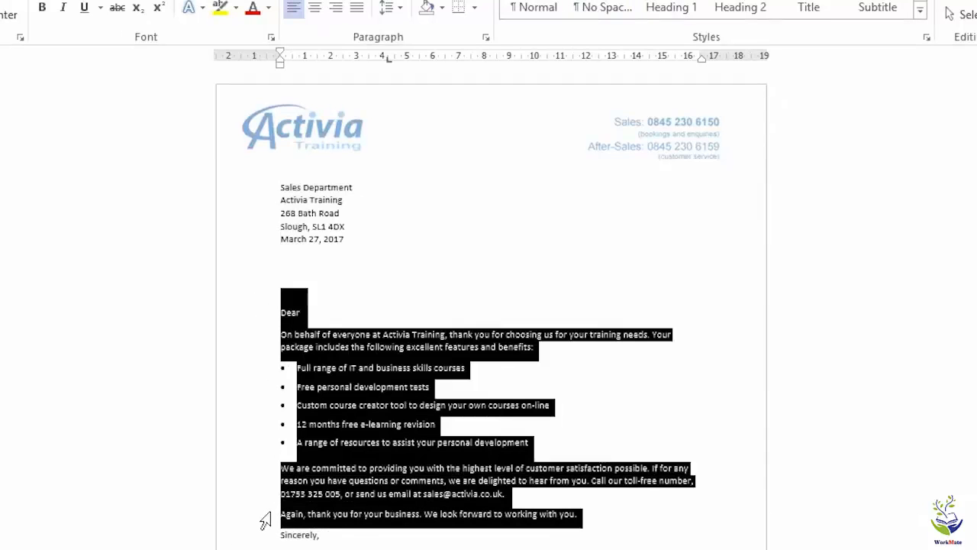
click(353, 534)
click(326, 312)
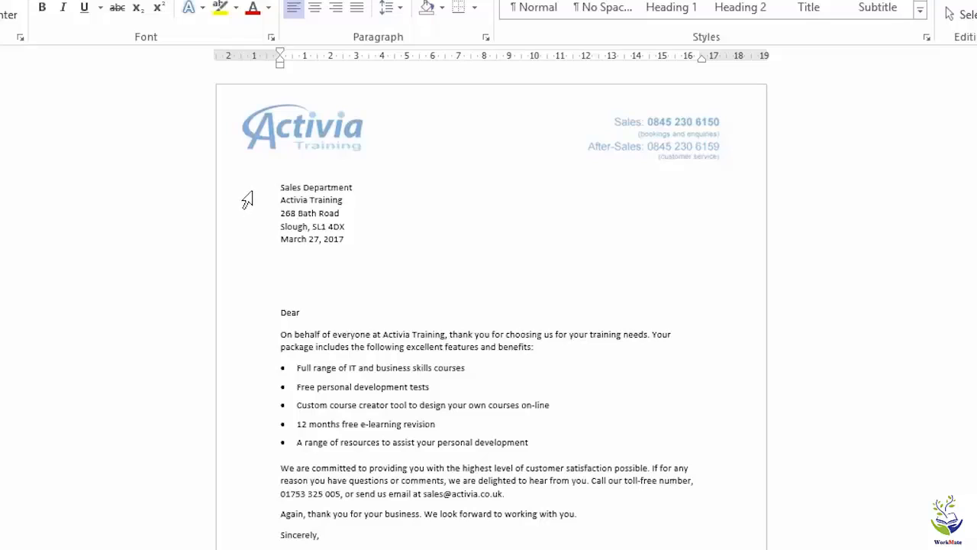
drag(246, 189, 254, 238)
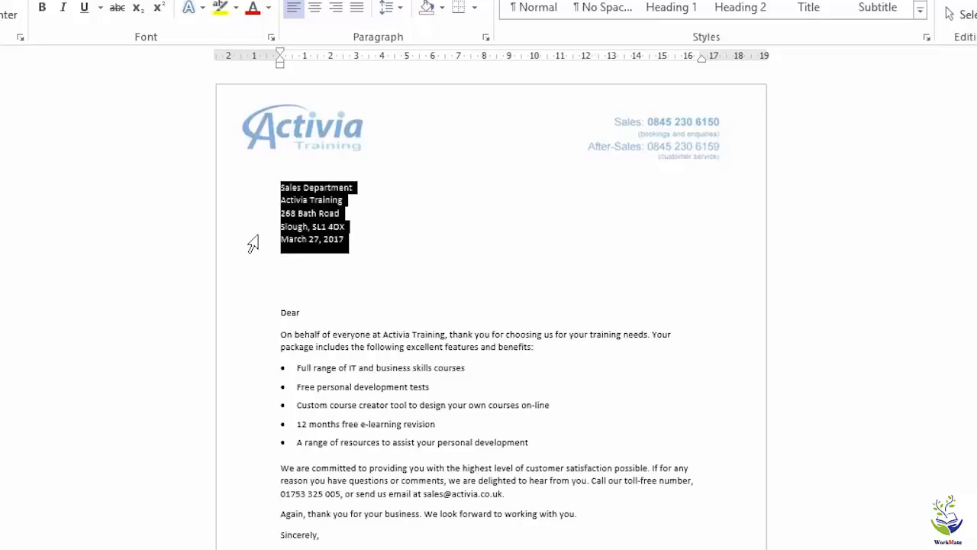
- Place the cursor on the blank line between the date and Dear, and start the Step-by-Step Mail Merge Wizard in a widened pane
click(311, 274)
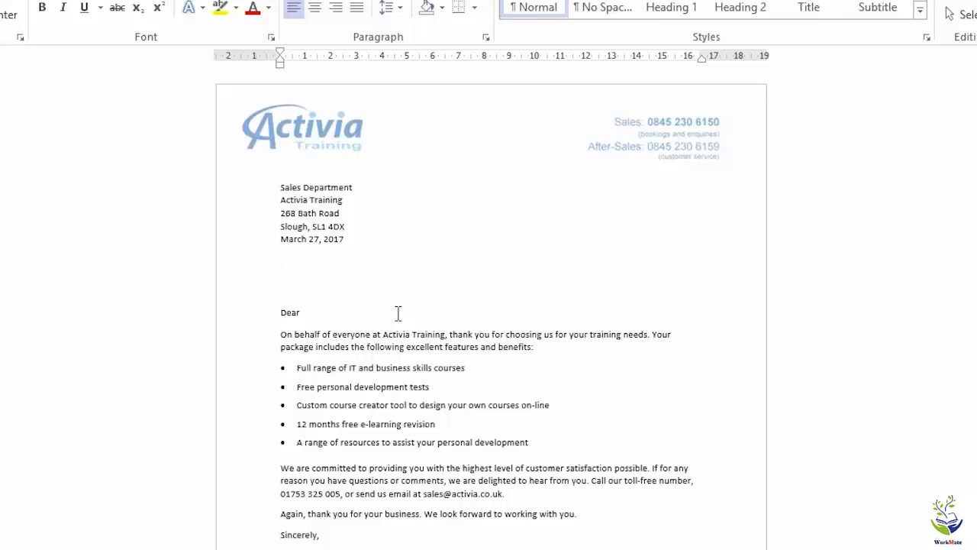
key(Down)
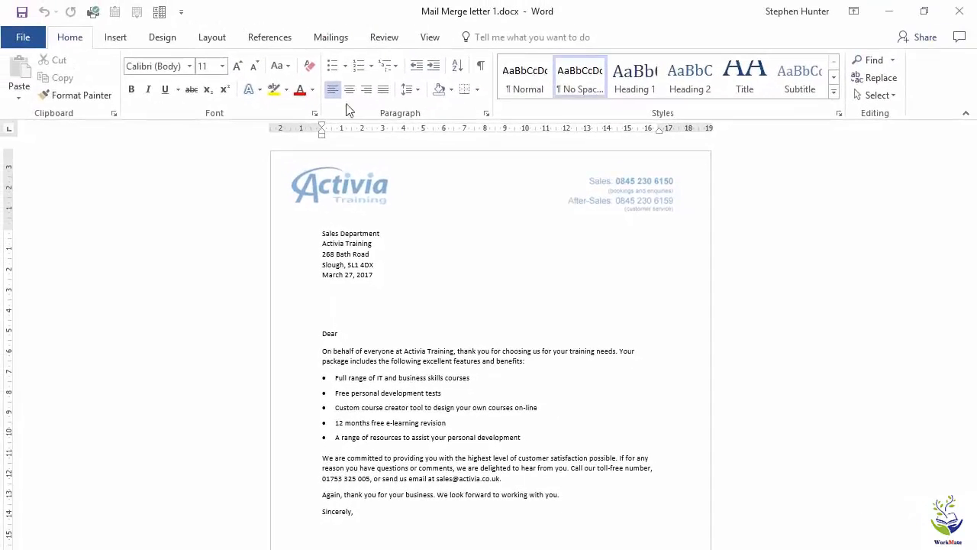
click(340, 43)
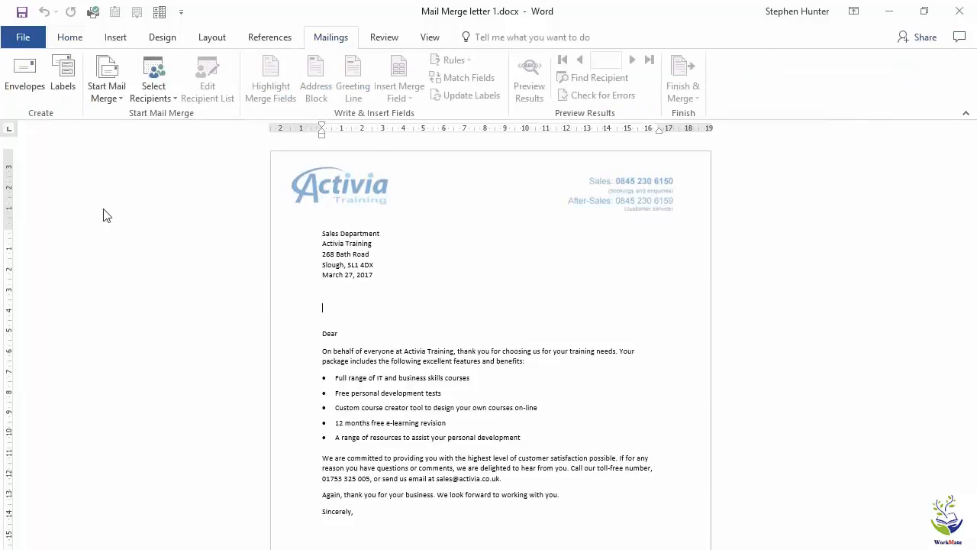
click(120, 99)
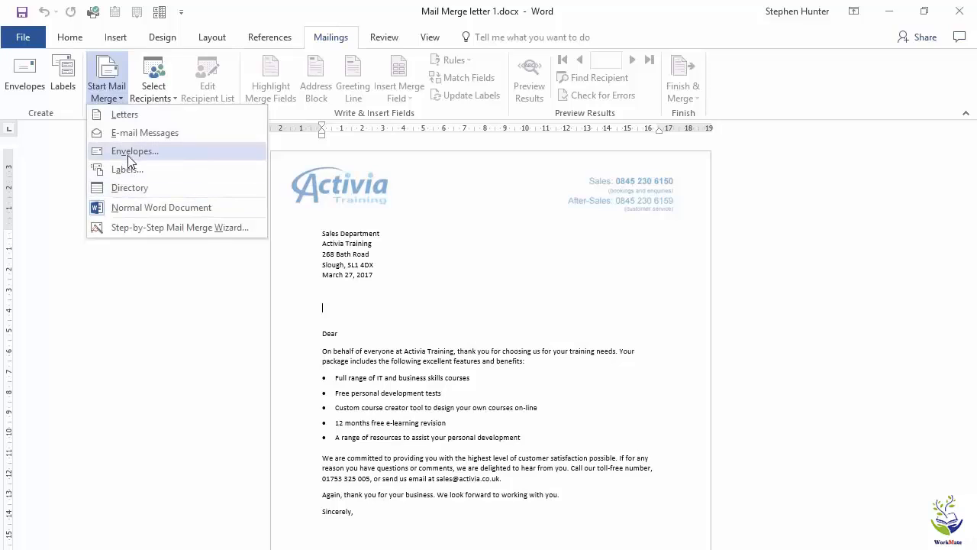
click(126, 229)
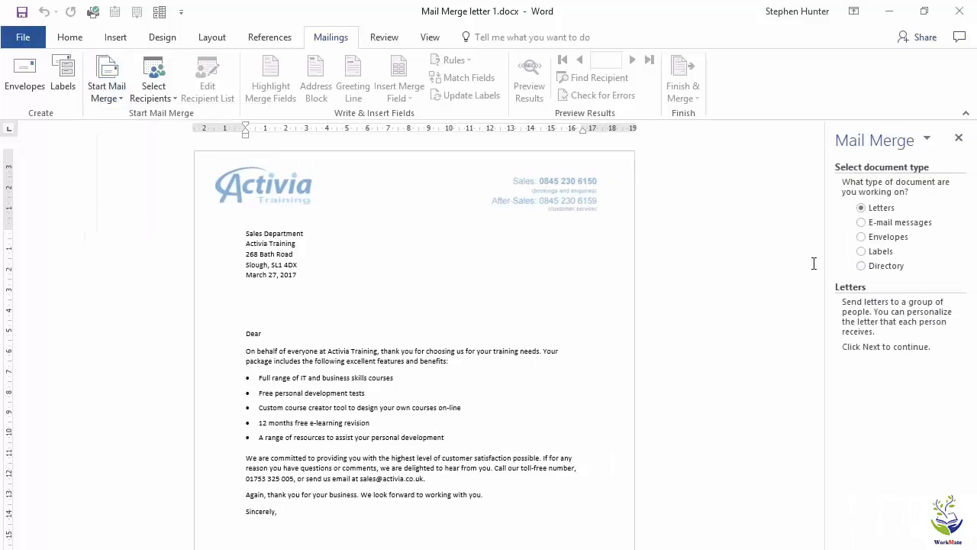
drag(828, 259, 715, 272)
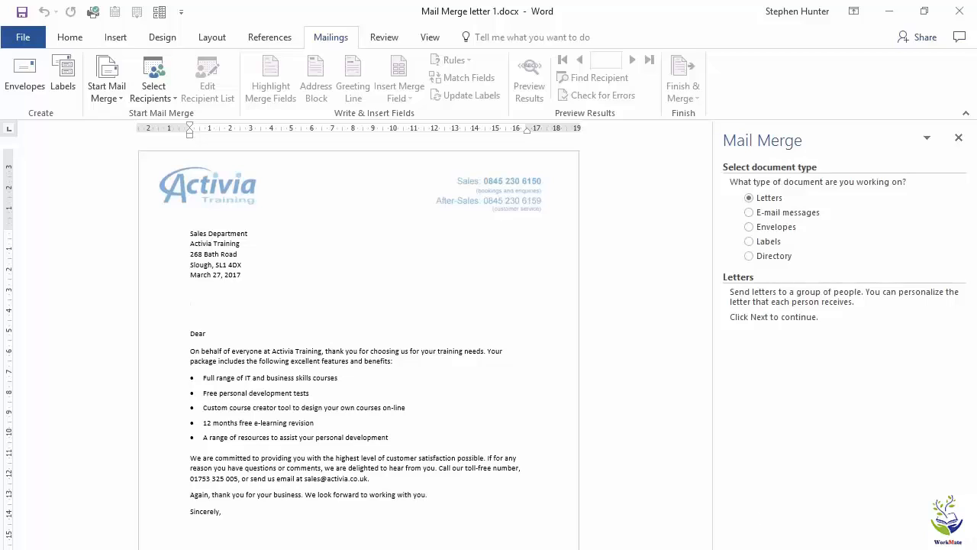
- Continue with Letters as the document type and choose to use the current document as the starting document
click(763, 547)
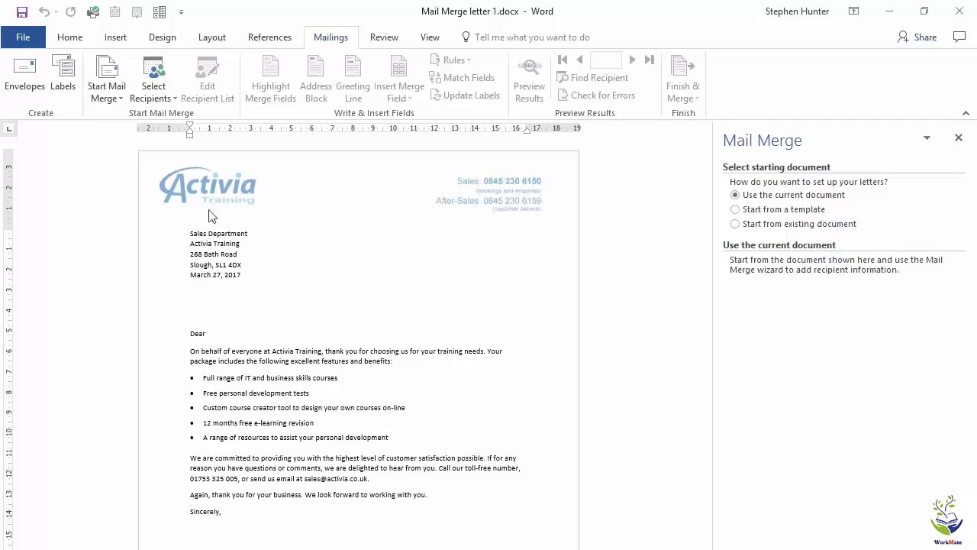
click(782, 213)
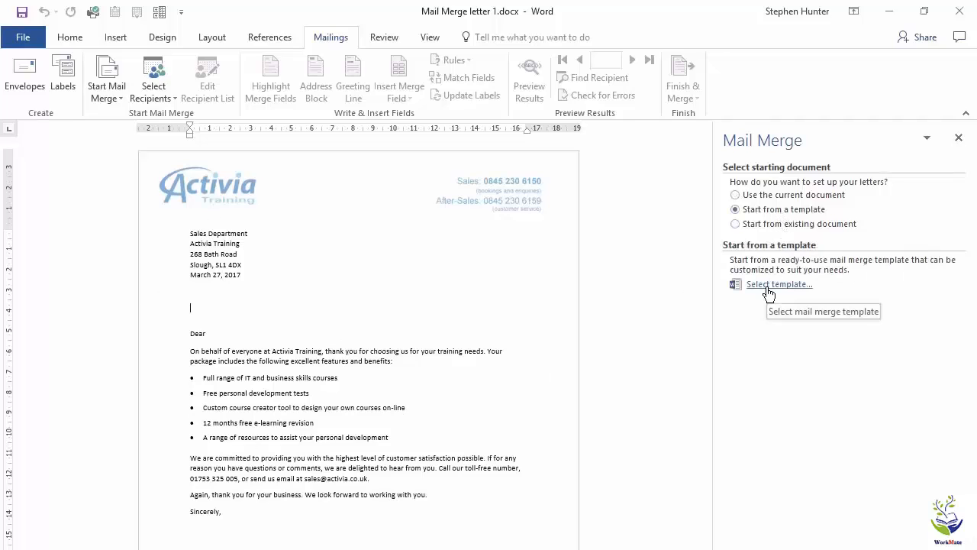
click(773, 224)
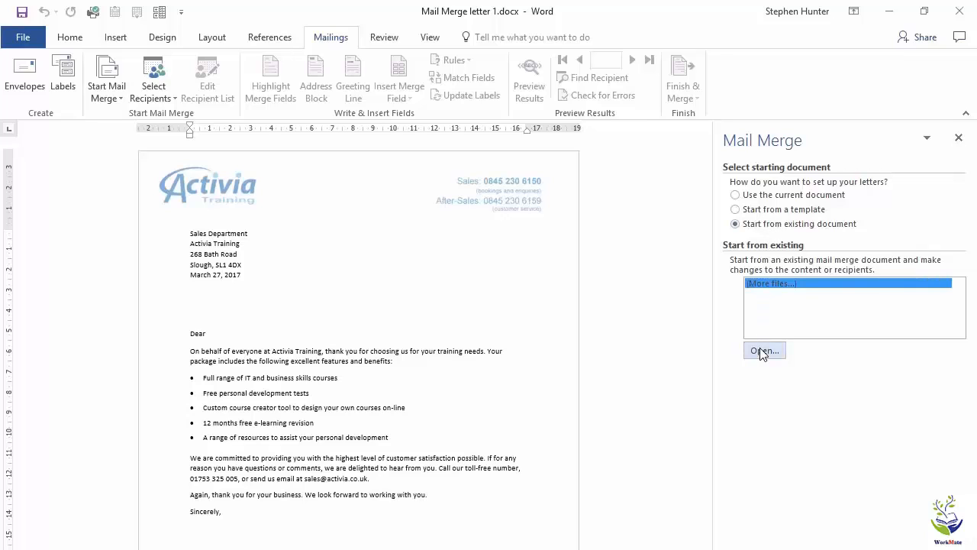
click(749, 198)
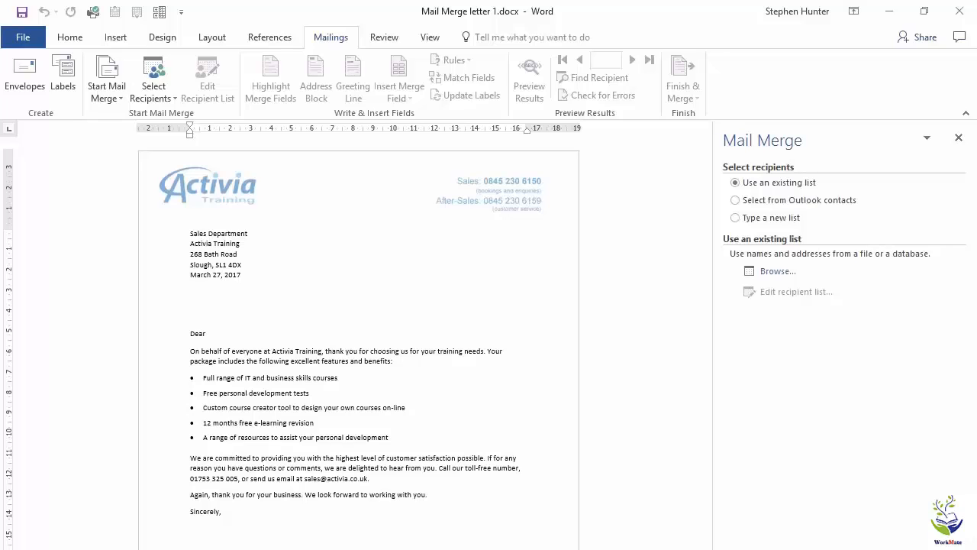
- Review the Outlook contacts and new list options for recipients, and return to using an existing list
click(763, 203)
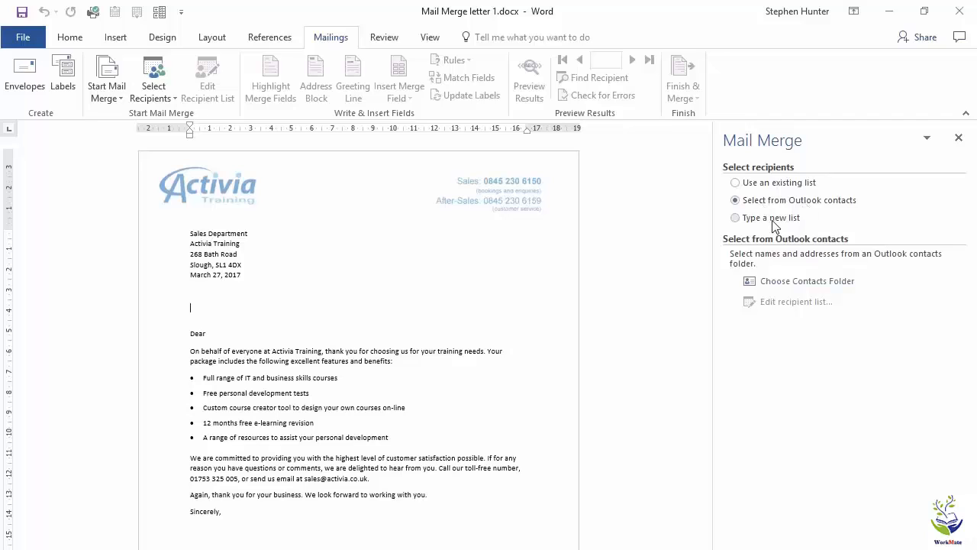
click(775, 222)
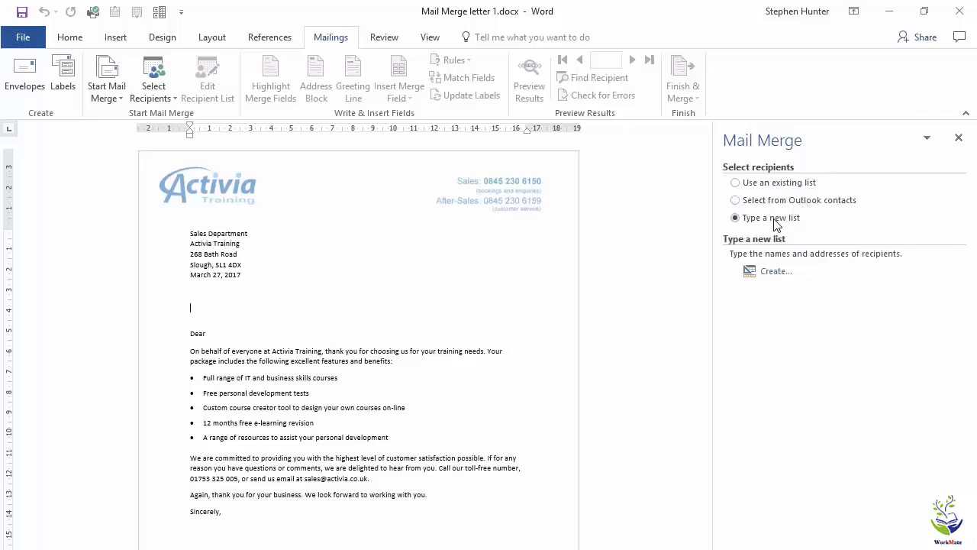
click(736, 183)
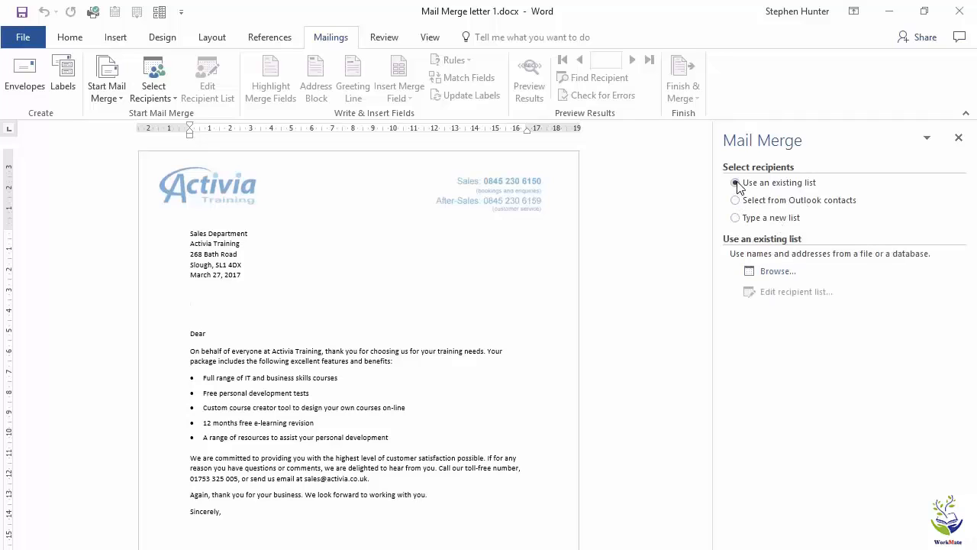
- Open Client Data.xlsx from the Intermediate Support Files folder as the recipient data source
click(778, 271)
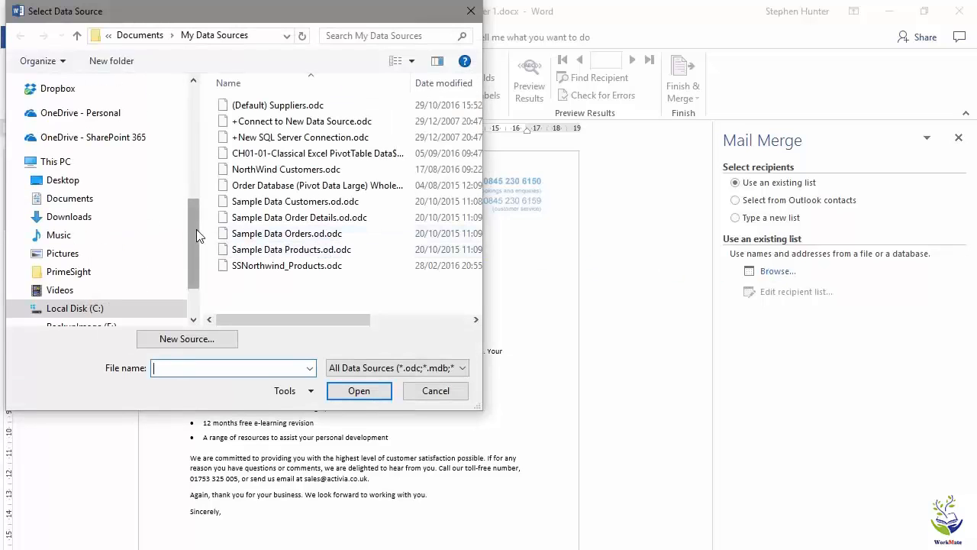
drag(196, 229, 196, 153)
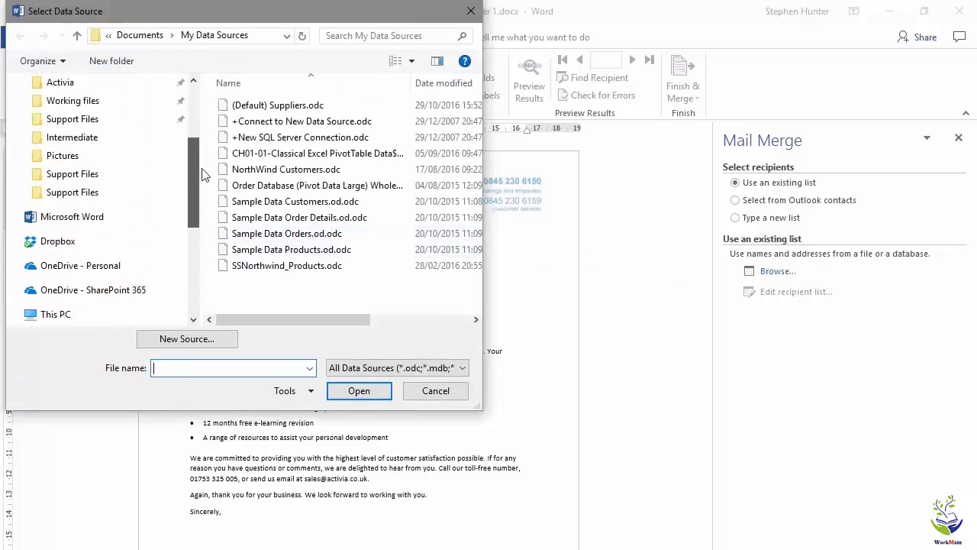
click(84, 193)
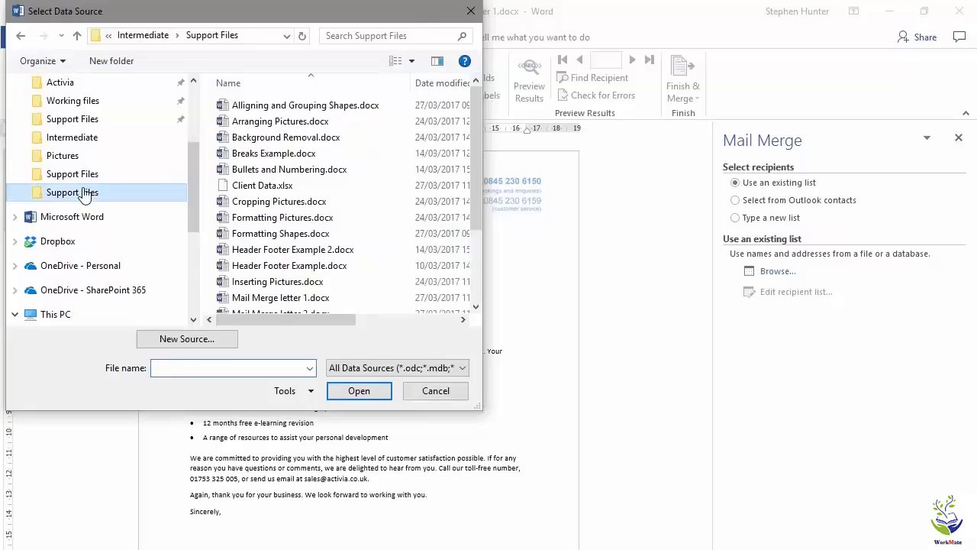
click(278, 190)
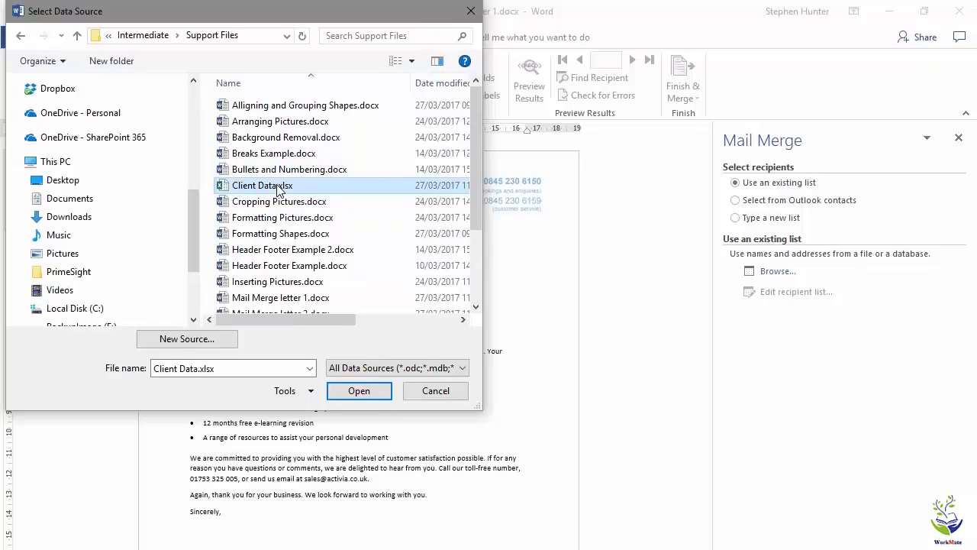
click(356, 391)
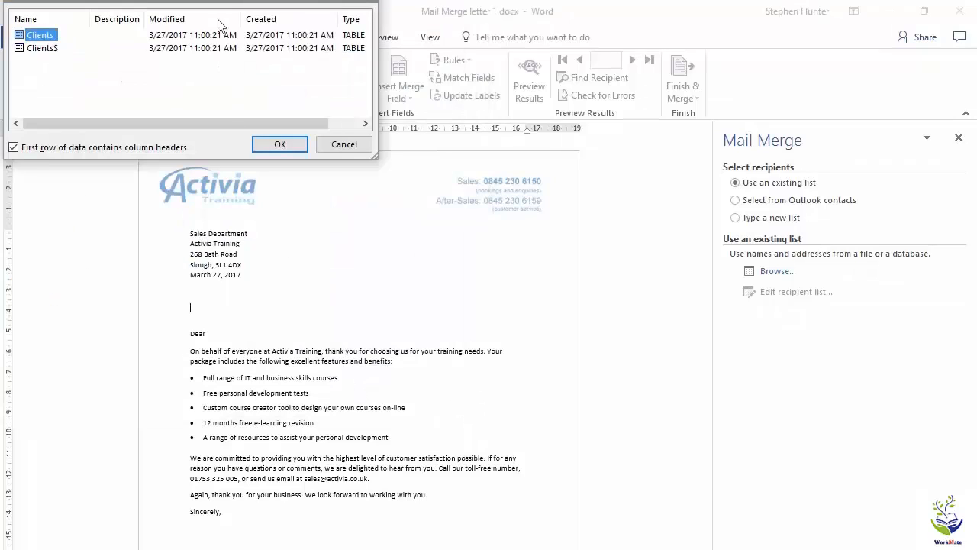
- Use the Clients table as the recipient list, with its first row treated as column headers
drag(220, 1, 406, 237)
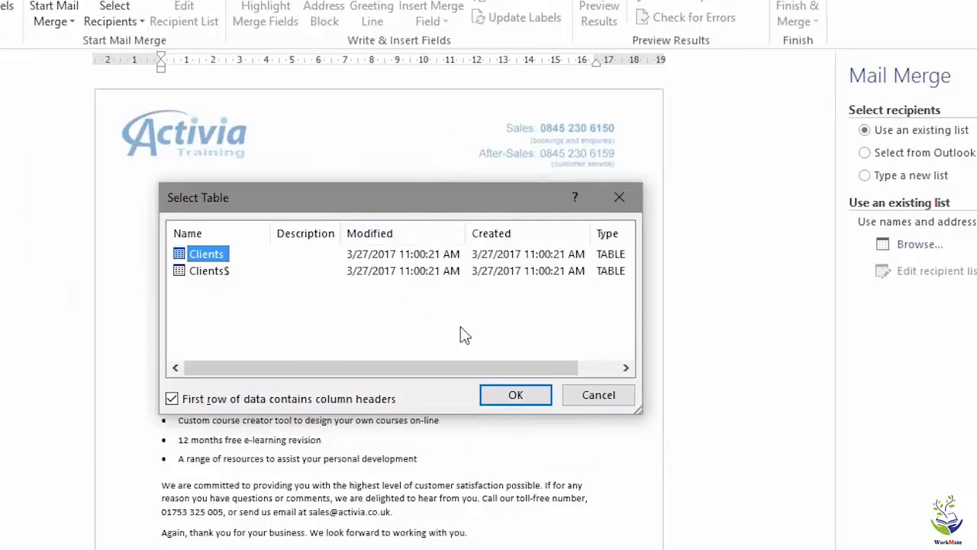
click(207, 272)
click(214, 255)
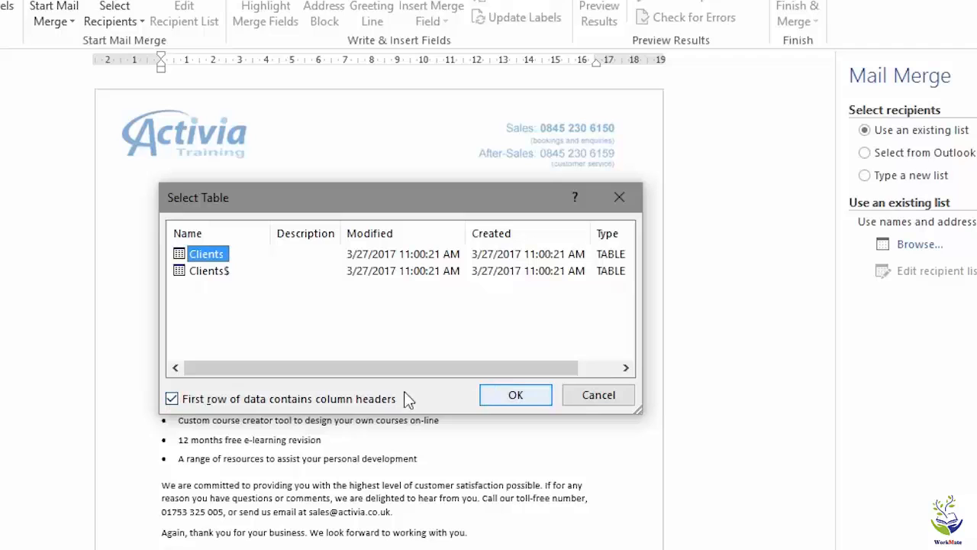
click(542, 400)
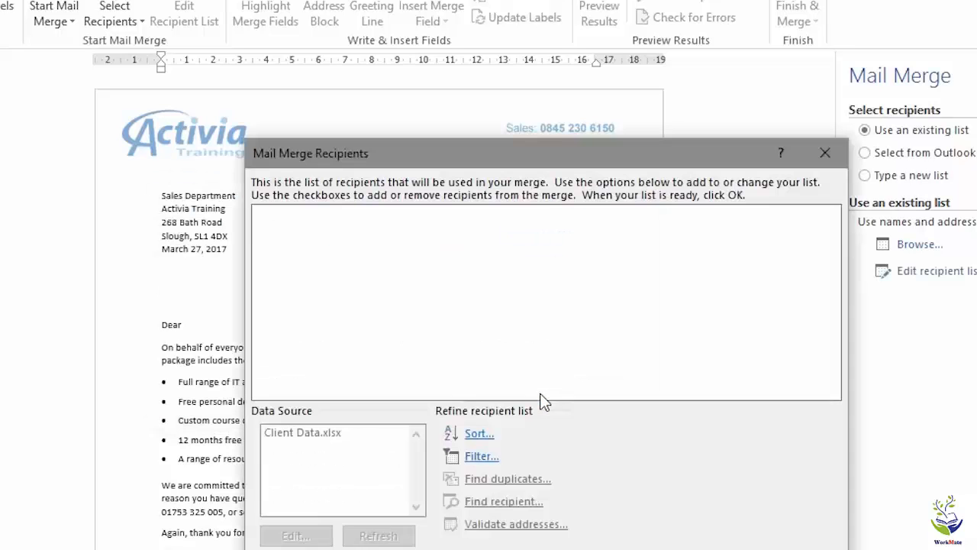
- Enlarge the Mail Merge Recipients dialog and examine all the columns of the client list
drag(513, 158, 277, 113)
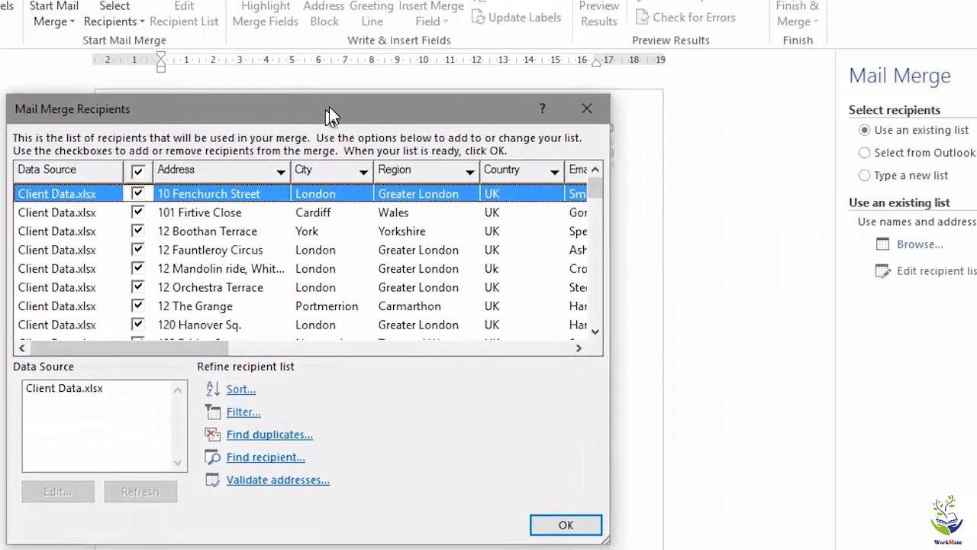
drag(611, 538, 976, 549)
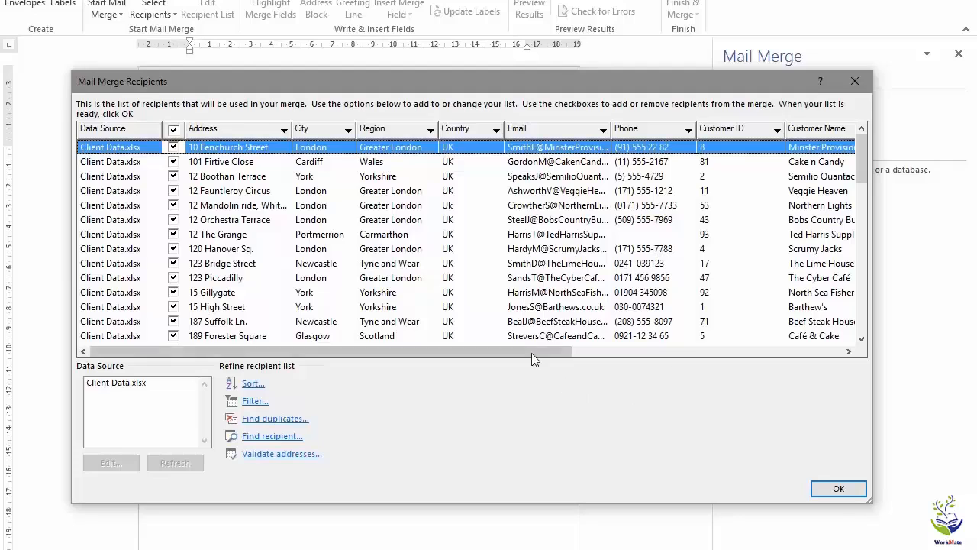
drag(531, 352, 769, 371)
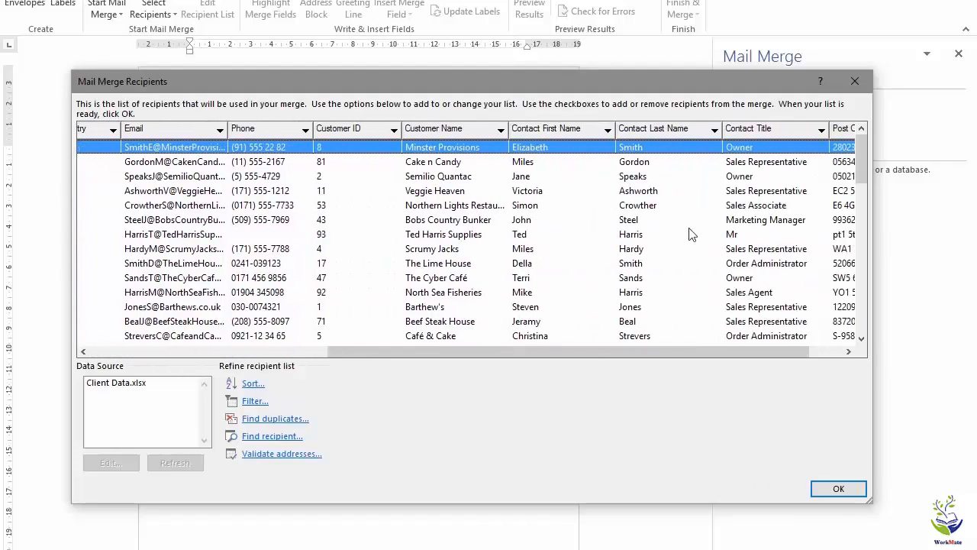
drag(675, 351, 272, 344)
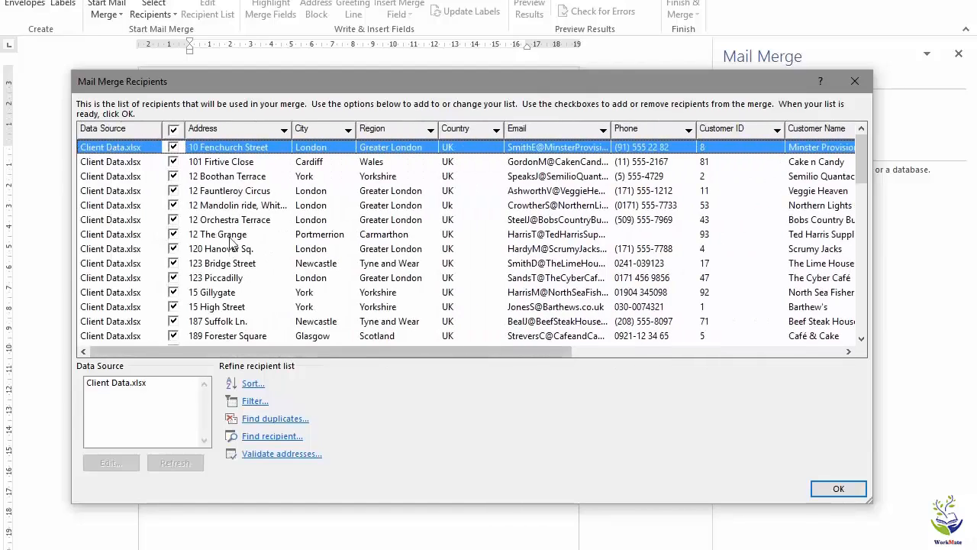
- Sort the recipient list by Address, by City and finally by Region
click(208, 130)
click(321, 133)
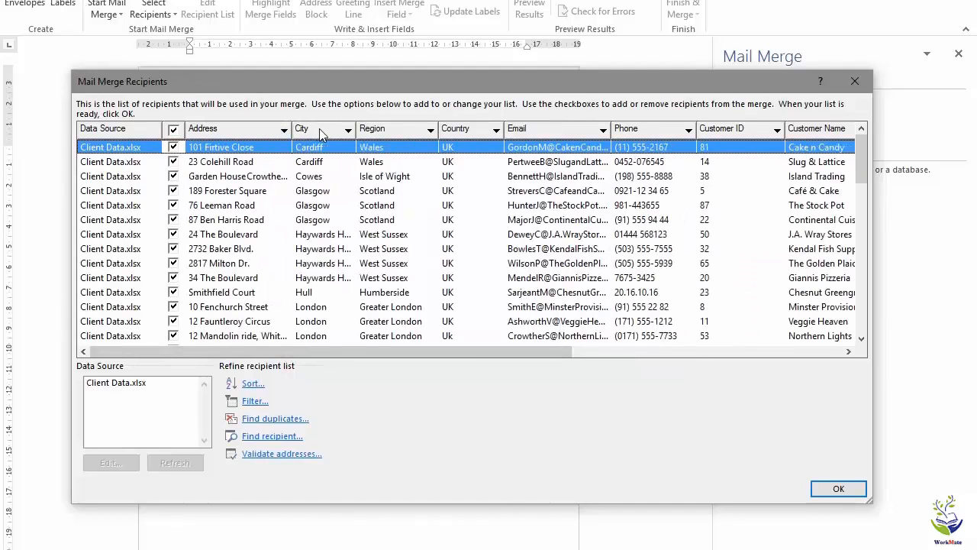
click(383, 133)
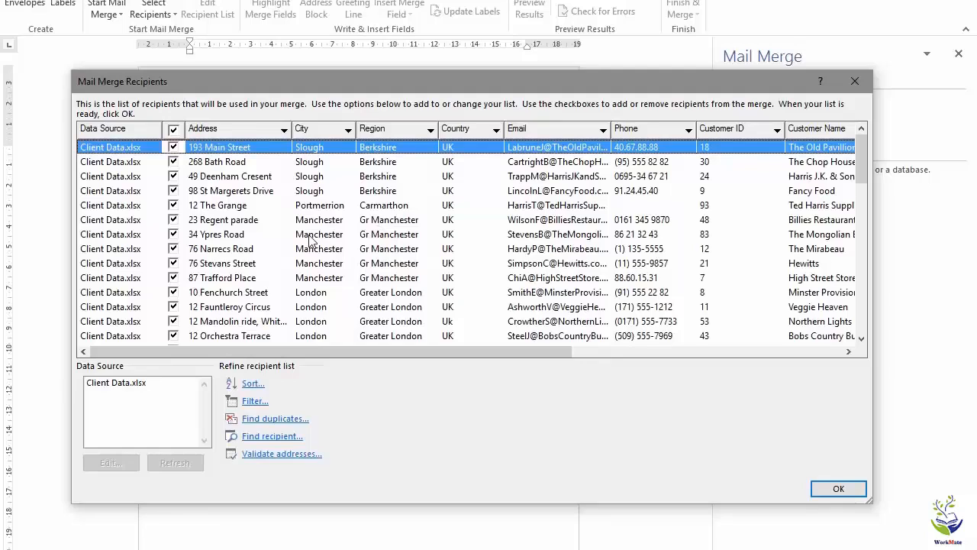
- Exclude the third Slough client, the Portmerrion client, two alternate Manchester clients and the first London client from the merge
click(174, 176)
click(174, 205)
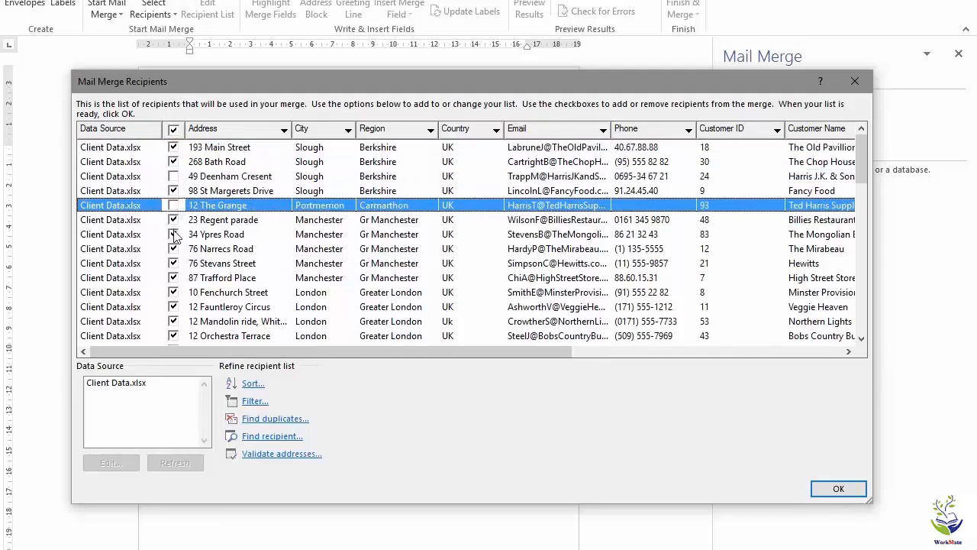
click(173, 234)
click(174, 264)
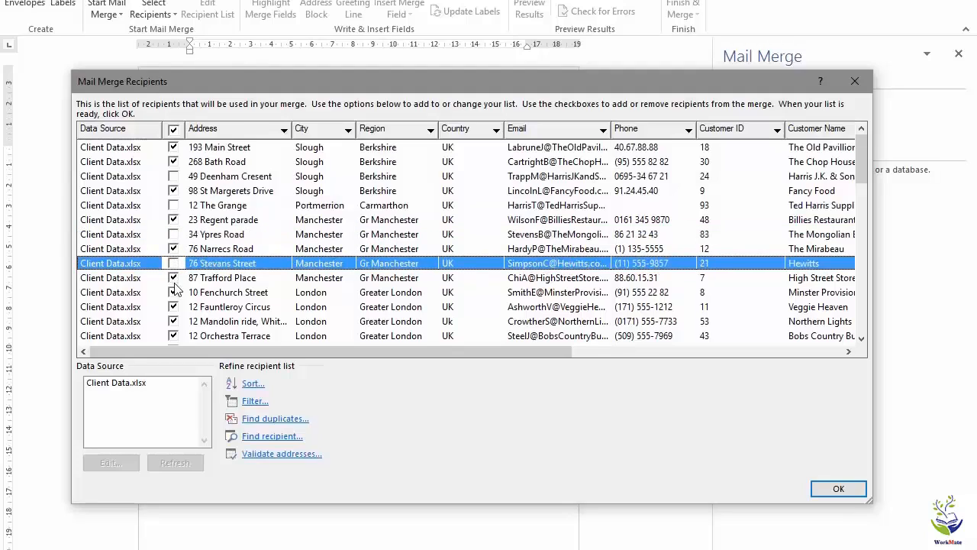
click(174, 292)
click(174, 292)
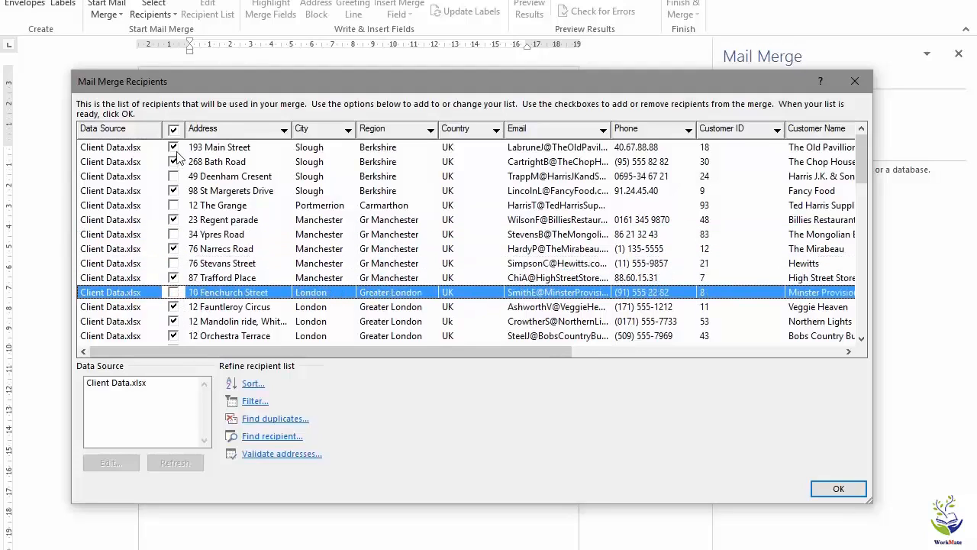
- Include every client in the merge and accept the recipient list
click(174, 131)
click(174, 131)
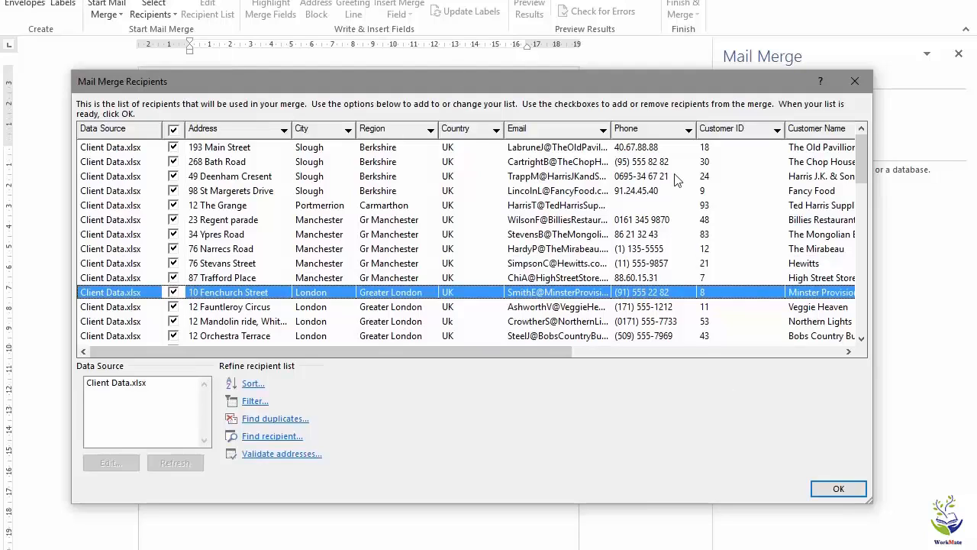
click(838, 490)
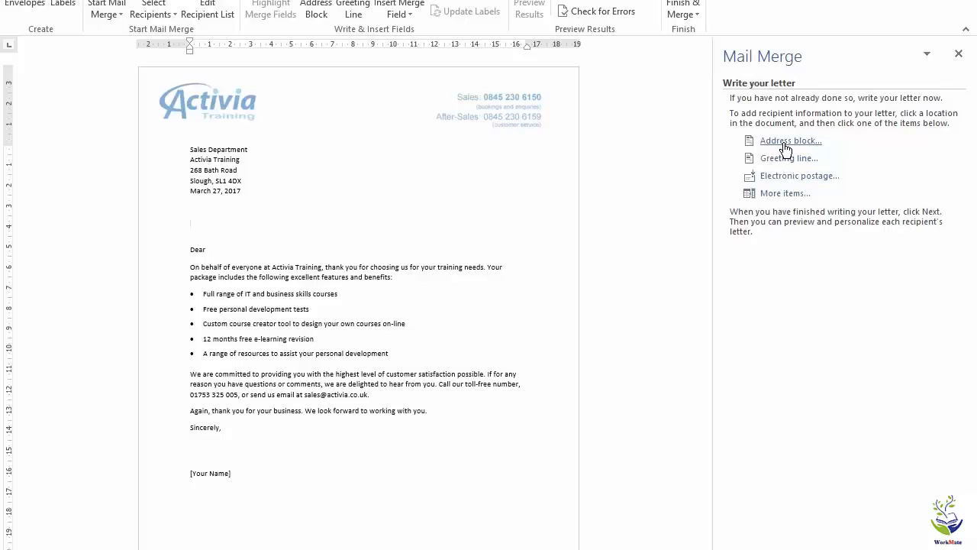
- Start an address block on the blank line above the Dear line, keeping the recipient's name included
click(209, 217)
click(778, 142)
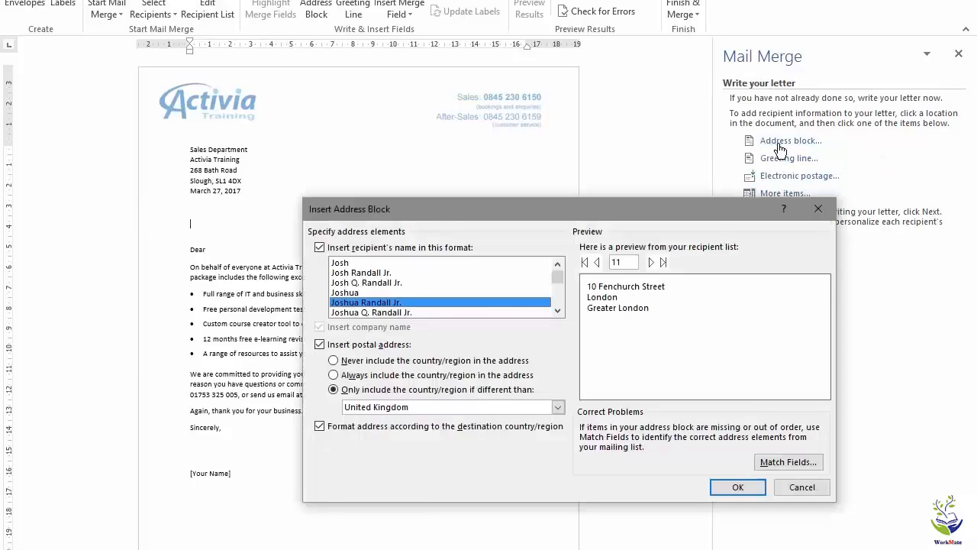
drag(648, 217, 667, 35)
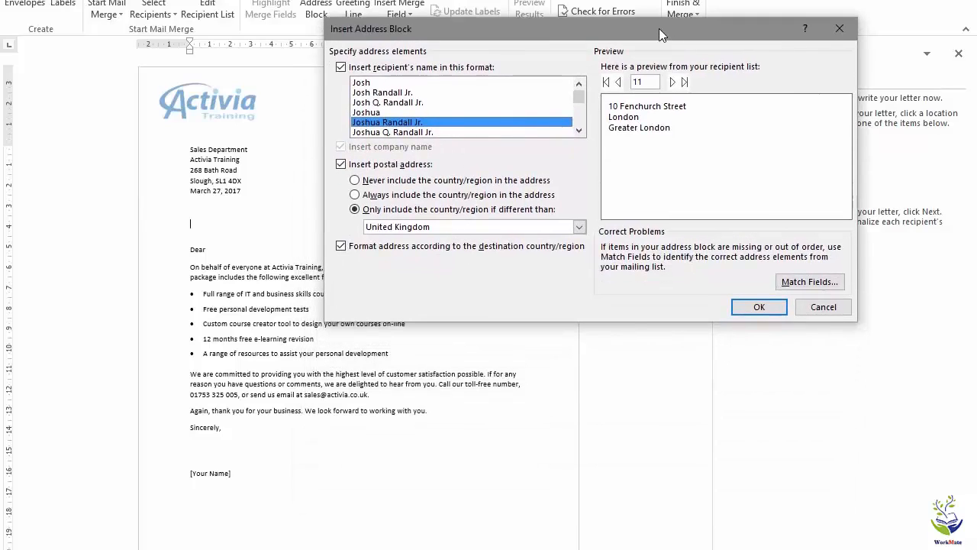
click(341, 68)
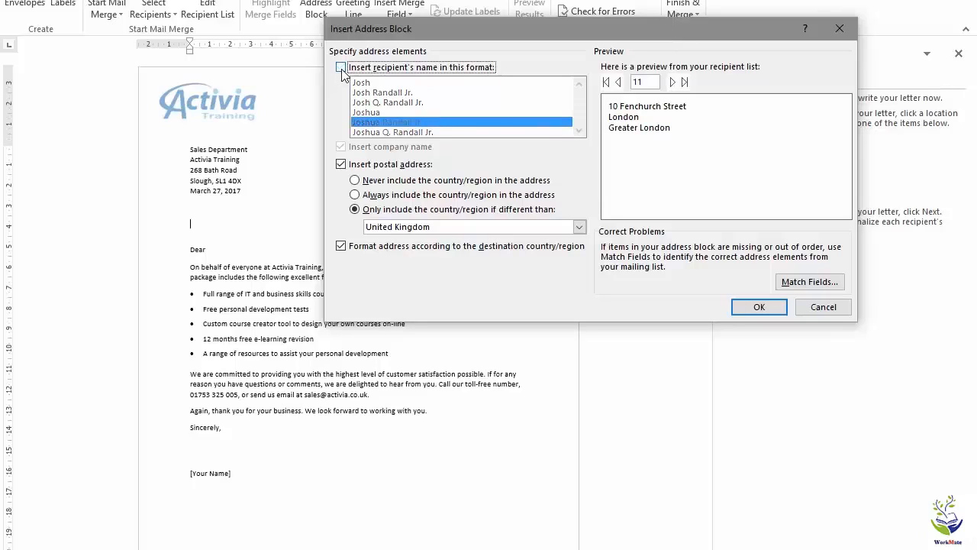
click(341, 68)
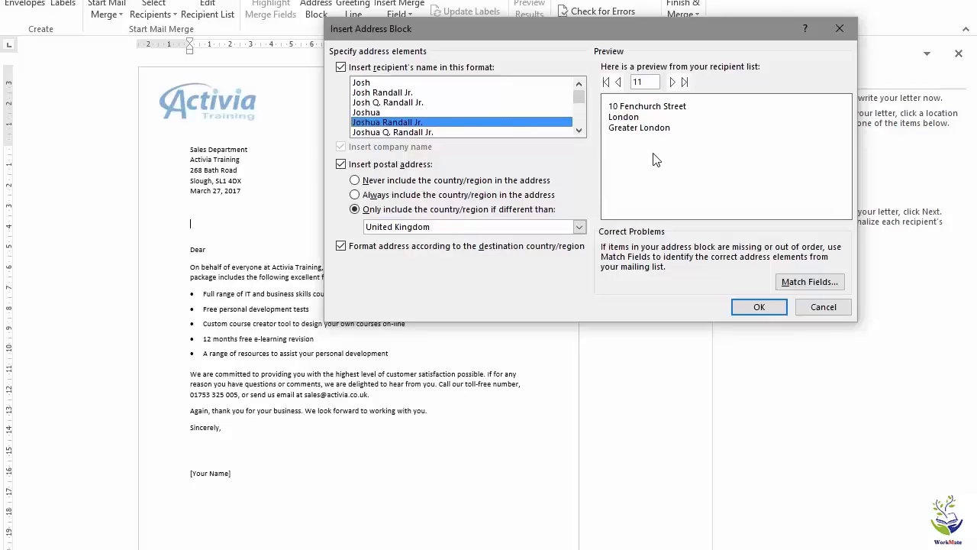
- Match the address block's First Name to Contact First Name and its Last Name to Contact Last Name
click(799, 284)
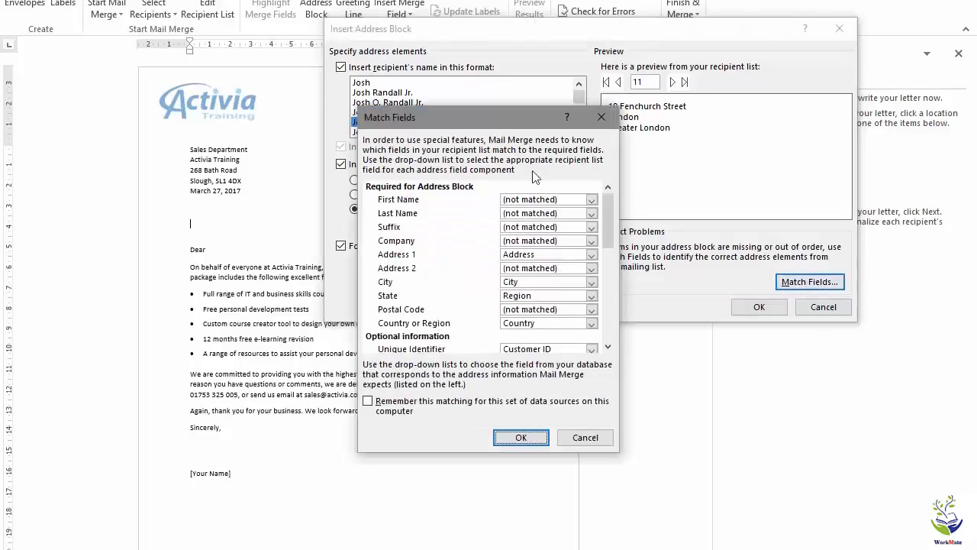
drag(510, 123, 389, 52)
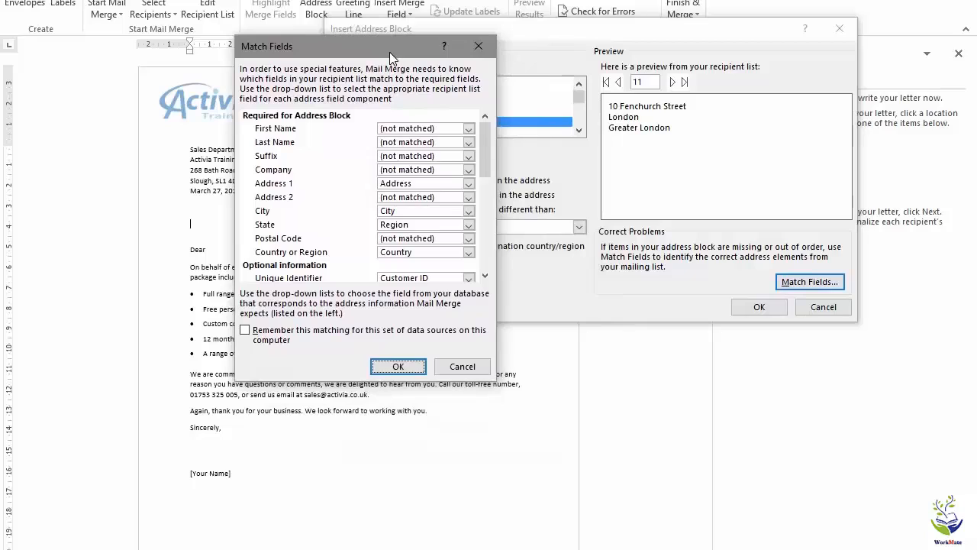
click(468, 129)
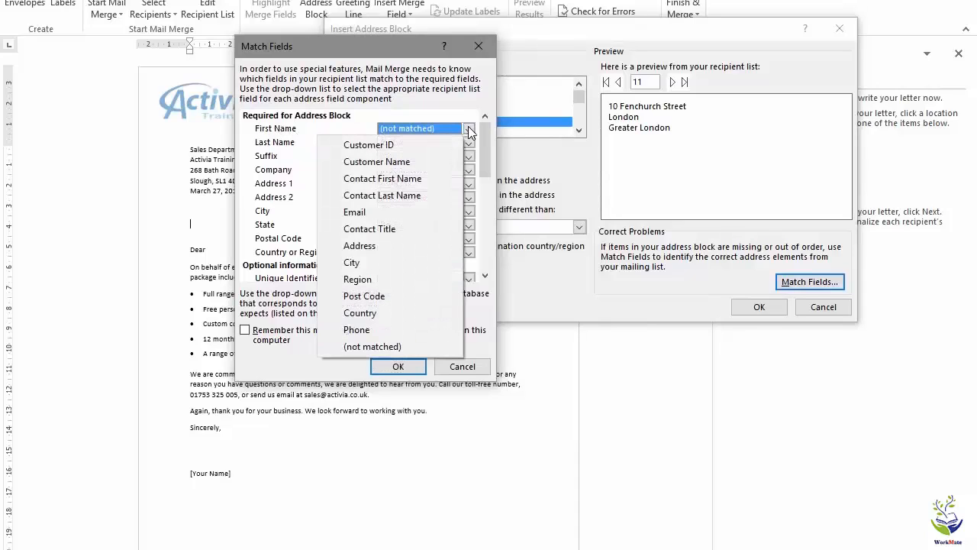
click(420, 177)
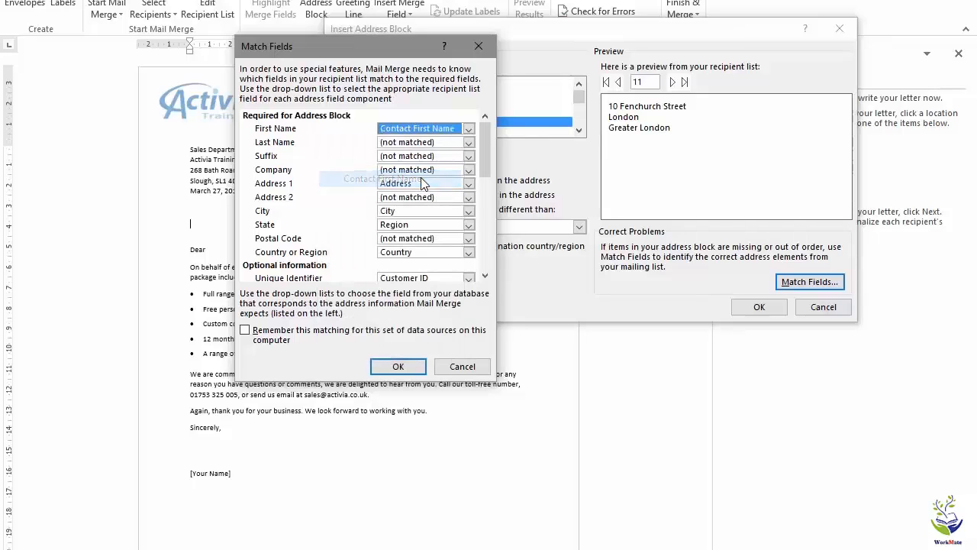
click(468, 143)
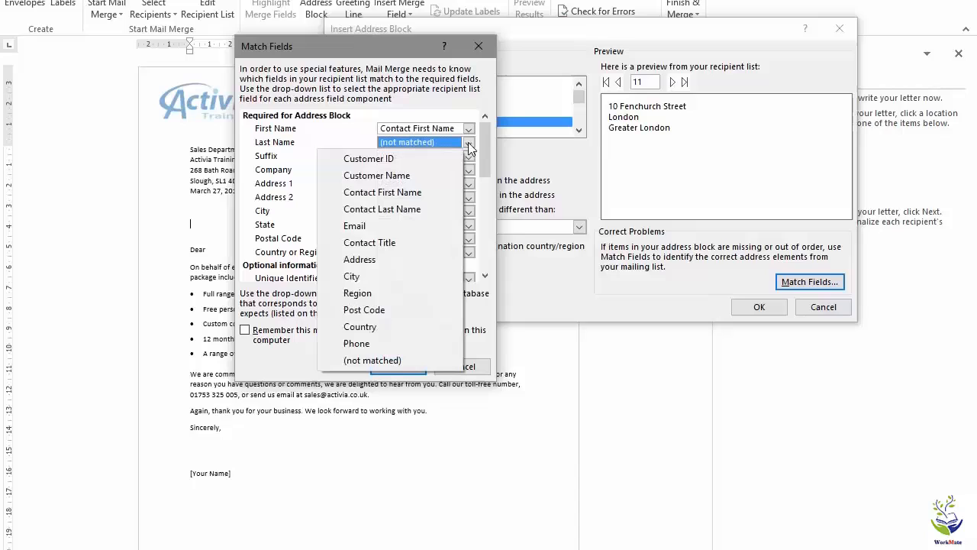
click(424, 208)
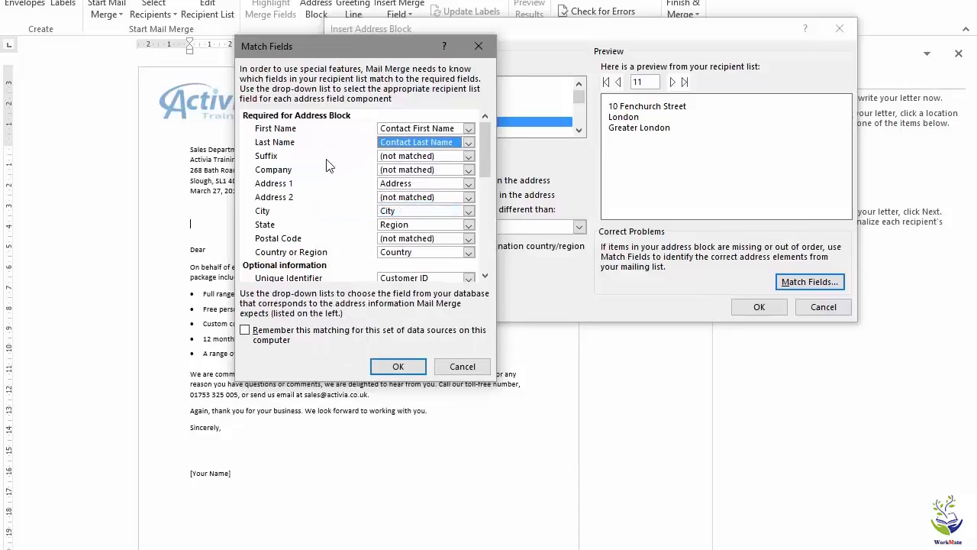
- Match the Company field to Customer Name and the Postal Code field to Post Code
click(468, 169)
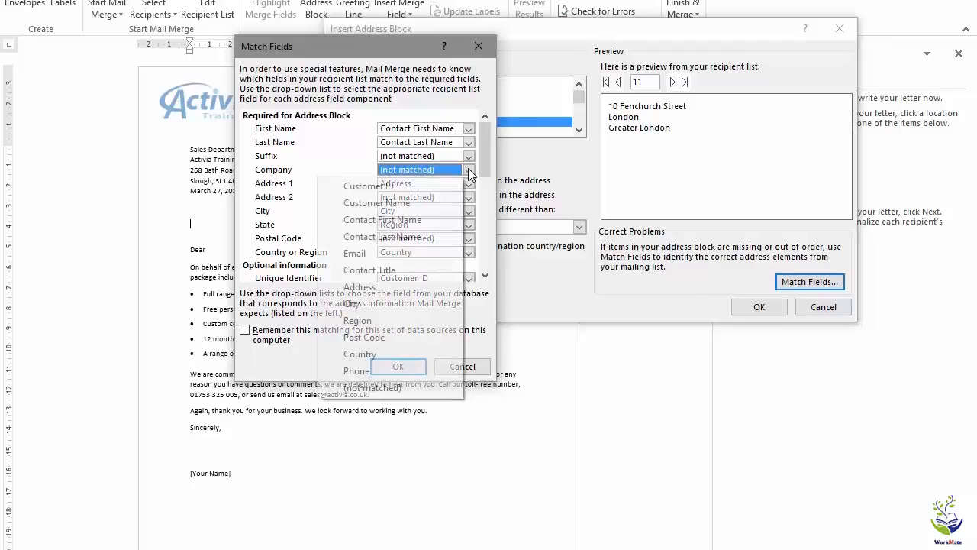
click(419, 203)
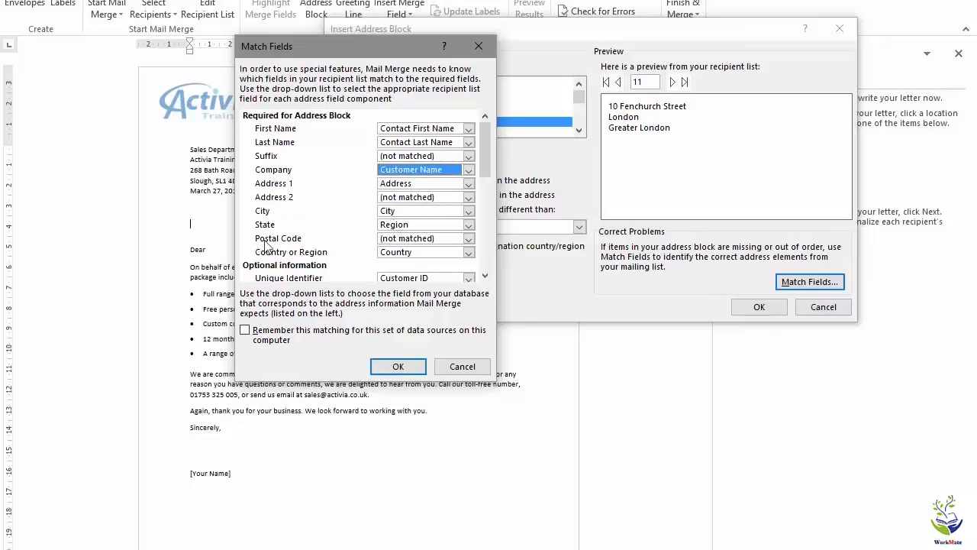
click(469, 238)
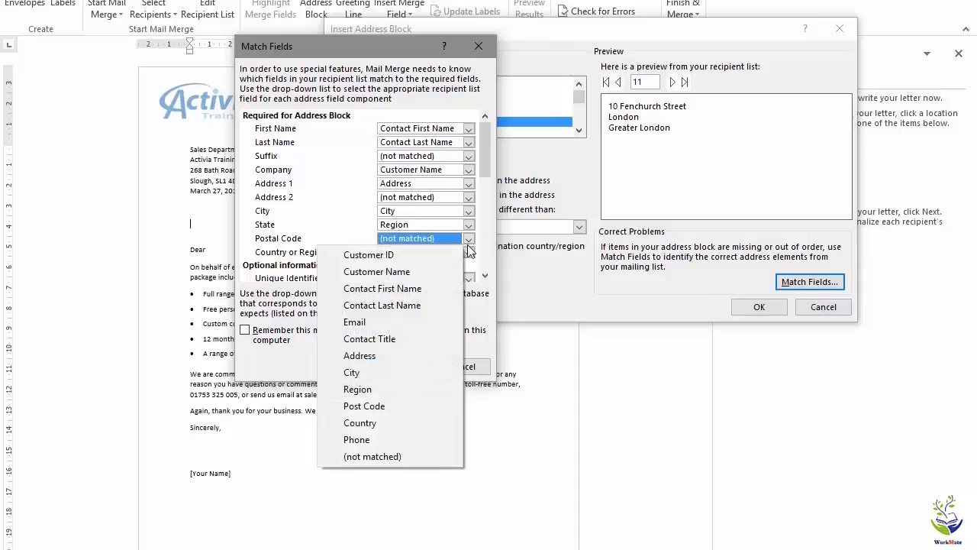
click(396, 407)
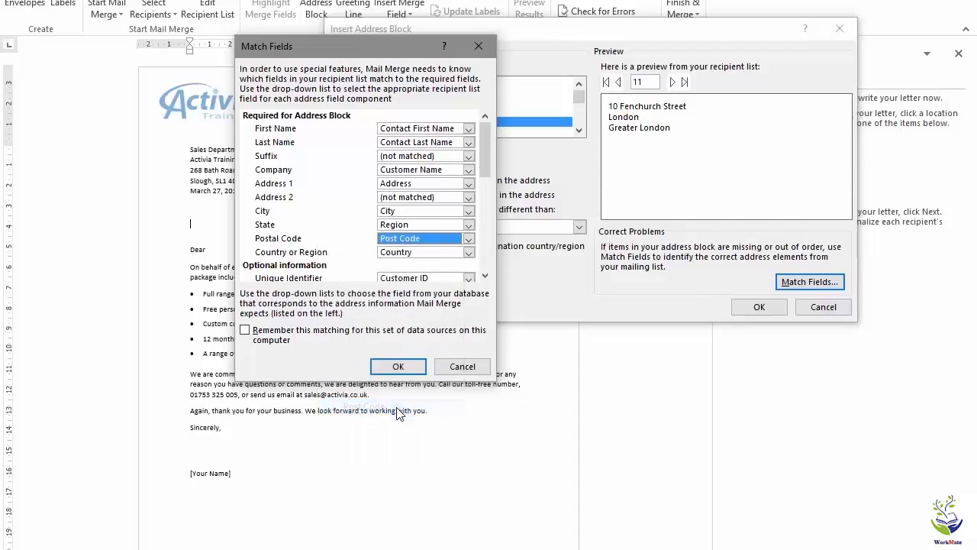
- Accept the field matches, allowing the Unique Identifier match, and insert the address block into the letter
mouse_move(483, 151)
mouse_down()
mouse_move(487, 174)
mouse_move(482, 152)
mouse_up()
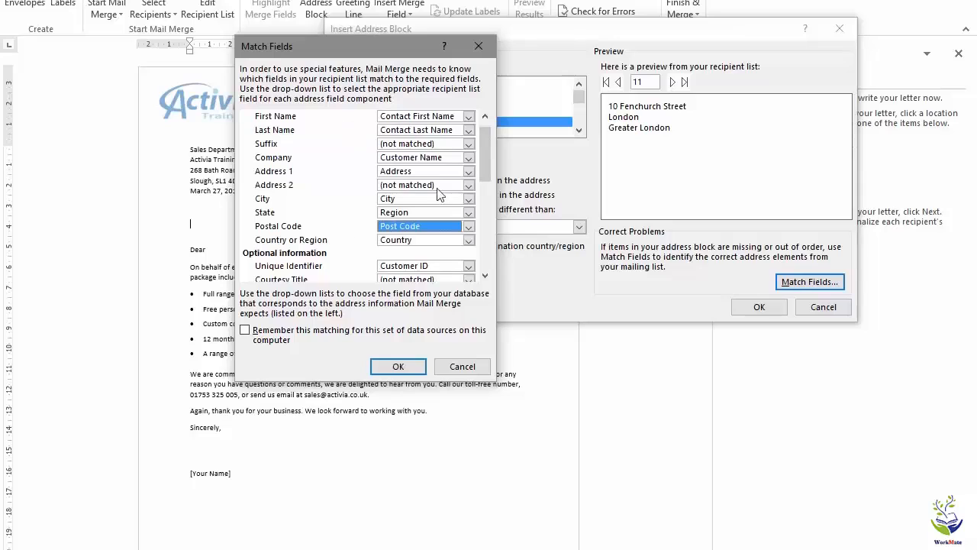
click(401, 366)
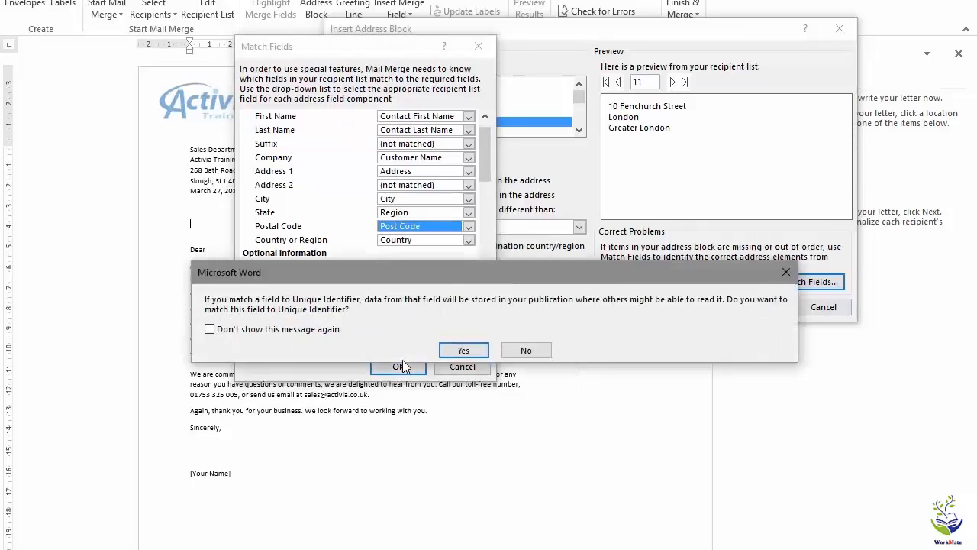
click(463, 350)
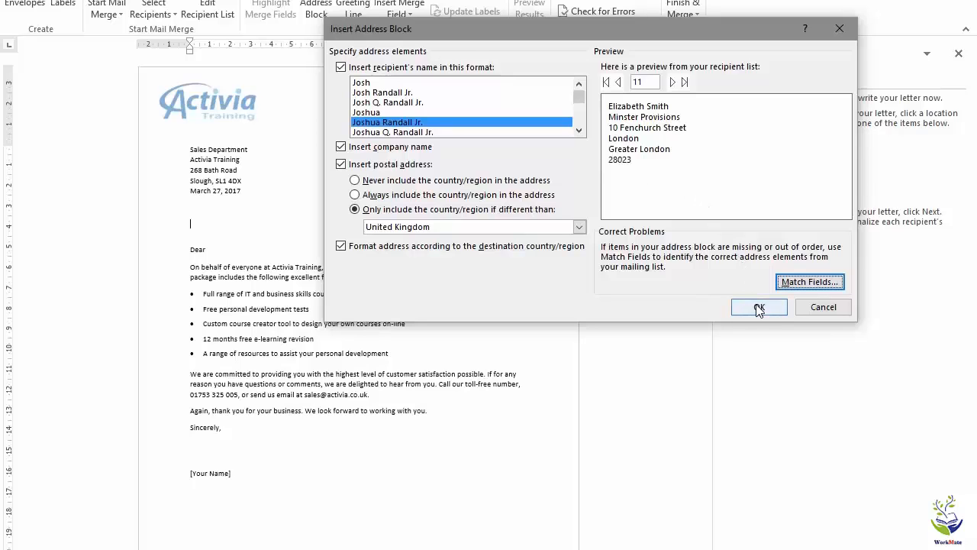
click(758, 307)
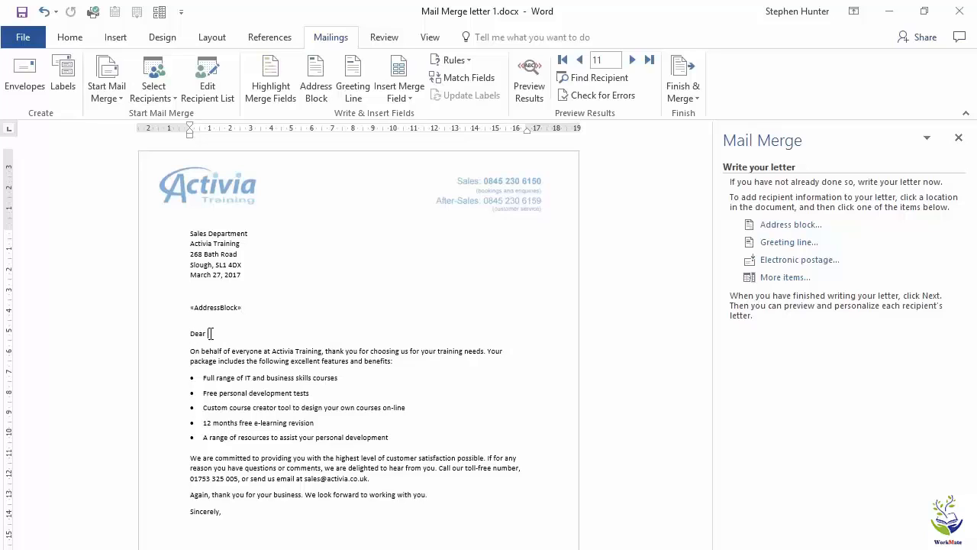
- Insert a greeting line after Dear with the opening word set to (none), keeping the full name and comma
click(777, 244)
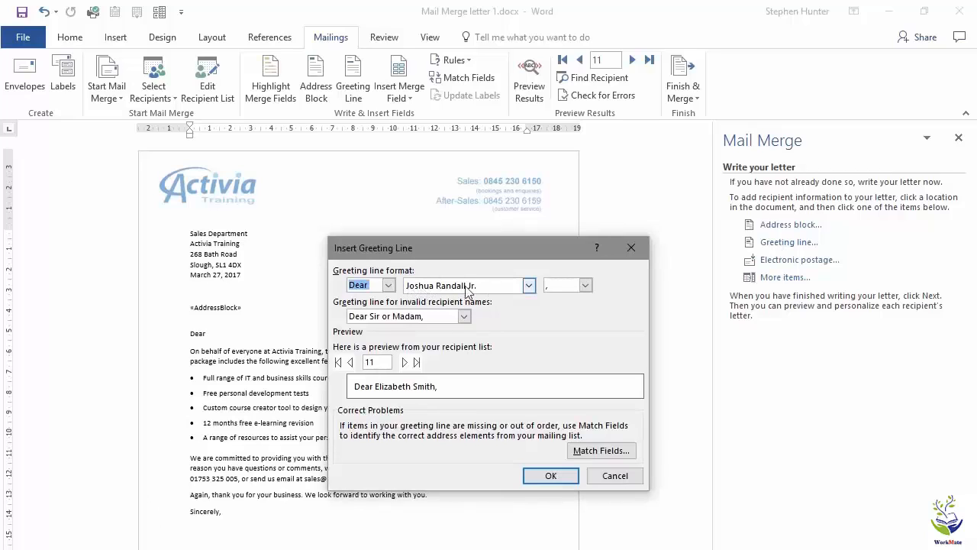
click(388, 285)
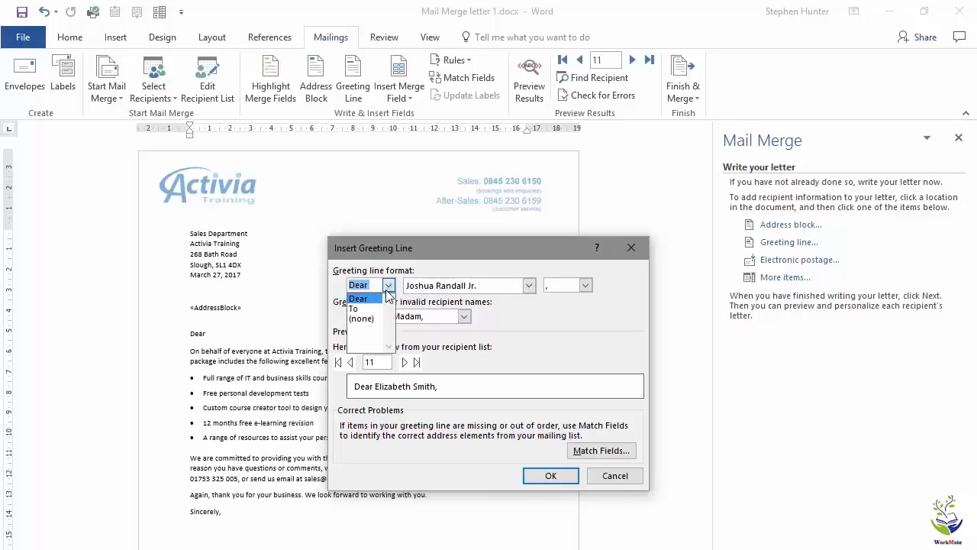
click(365, 320)
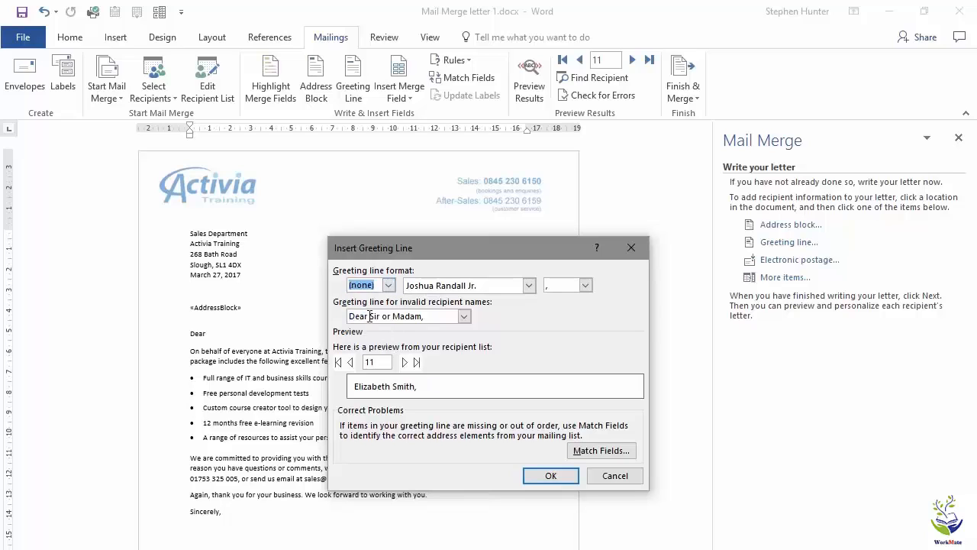
click(550, 476)
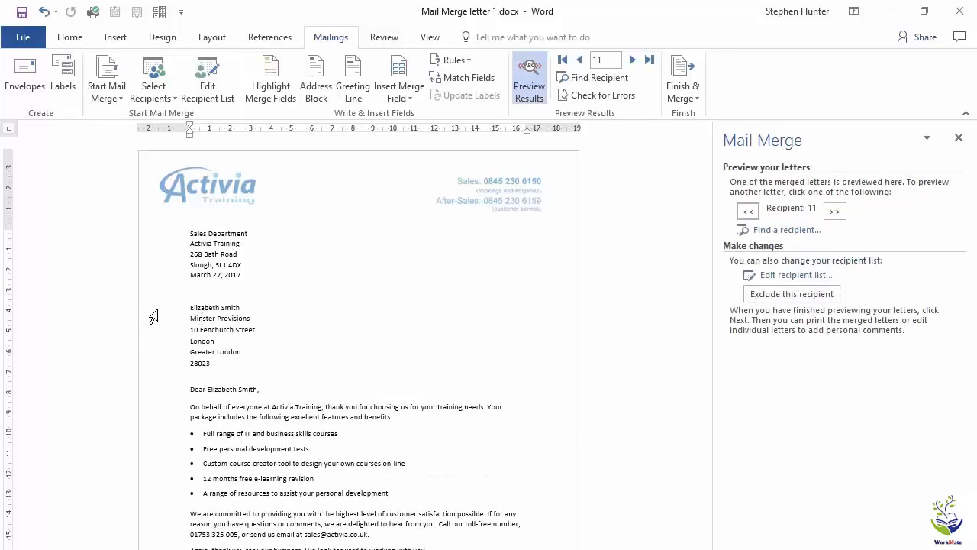
- Examine the merged address block and greeting line in the previewed letter for recipient 11
drag(155, 310, 166, 367)
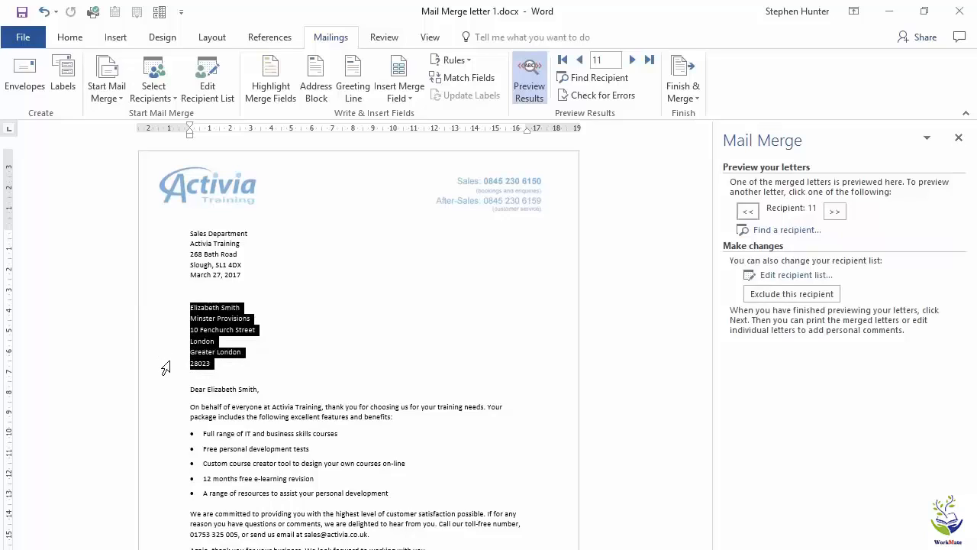
click(155, 394)
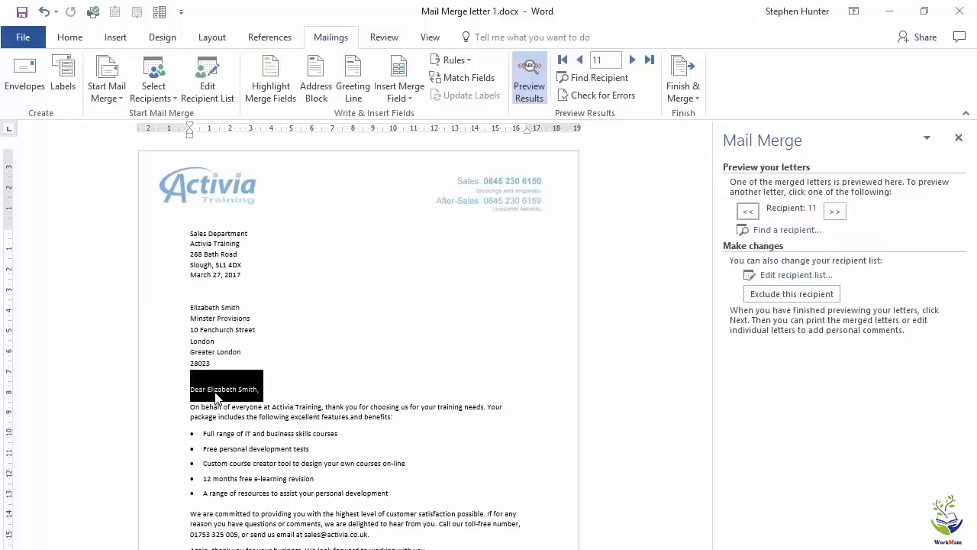
click(282, 395)
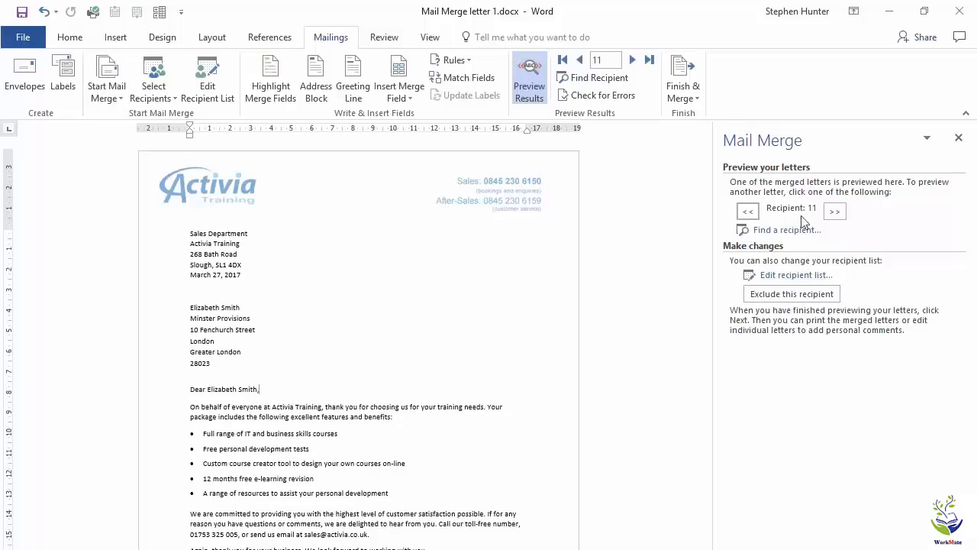
- Go through the previewed letters one by one from recipient 12 to recipient 21
click(835, 213)
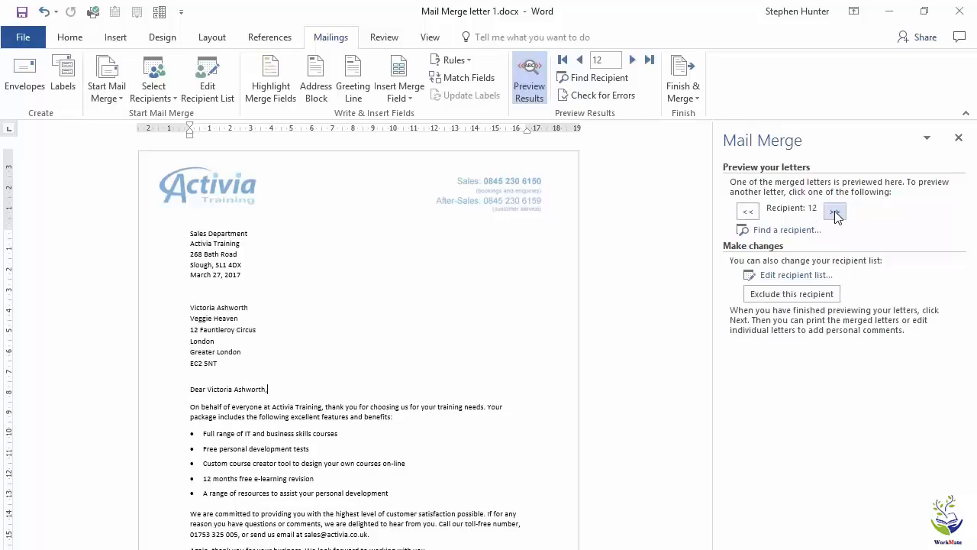
click(835, 213)
click(835, 213)
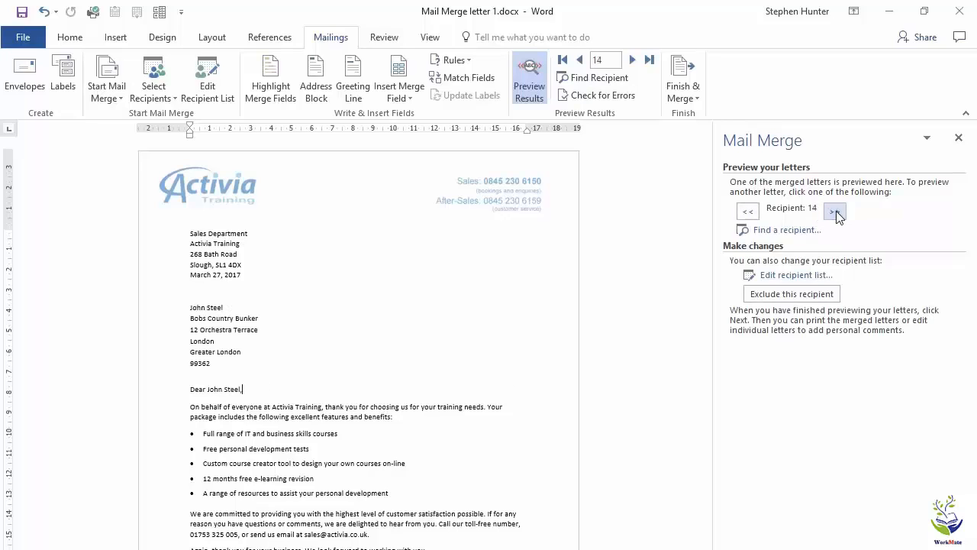
click(835, 213)
click(835, 213)
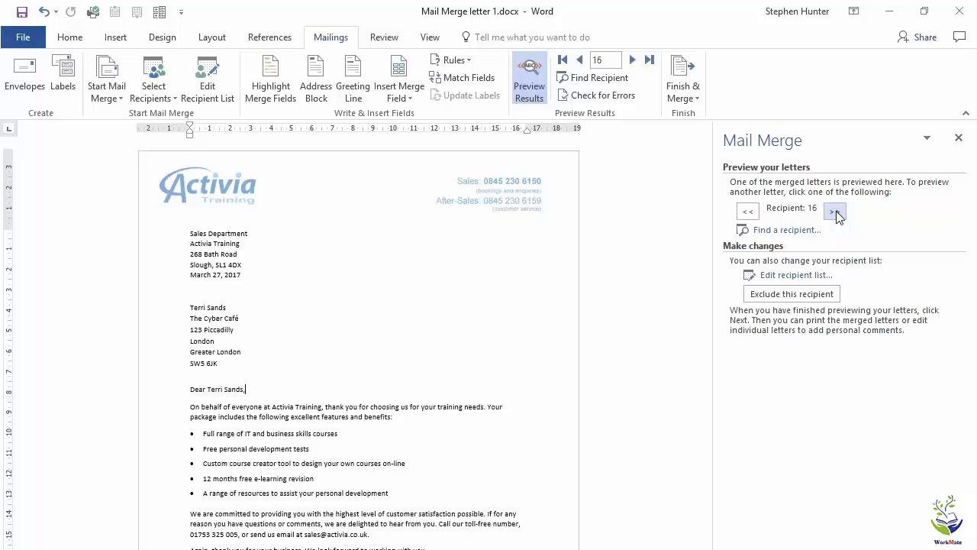
click(835, 213)
click(835, 213)
click(835, 213)
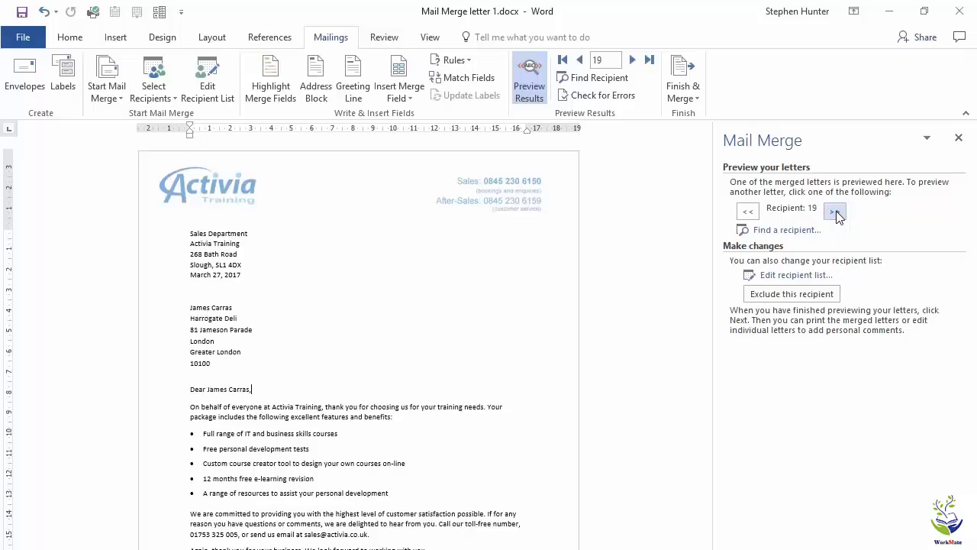
click(835, 213)
click(835, 213)
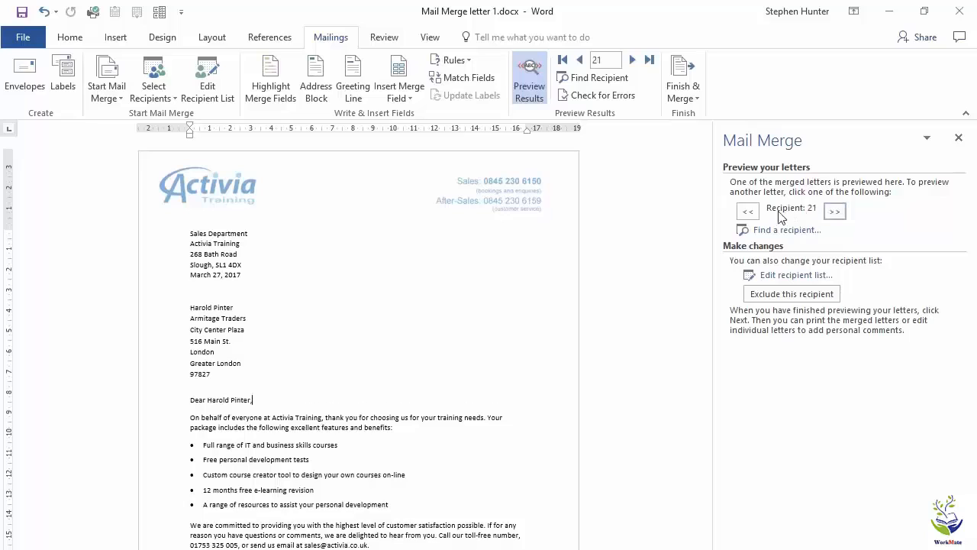
- Go back through the previewed letters from recipient 21 to recipient 18, and forward again to recipient 22
click(748, 211)
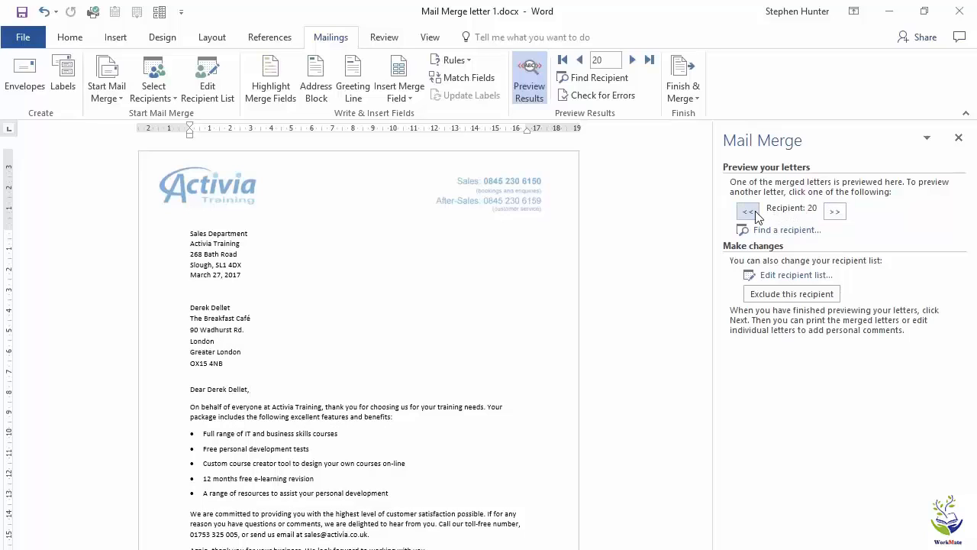
click(748, 211)
click(748, 212)
click(835, 213)
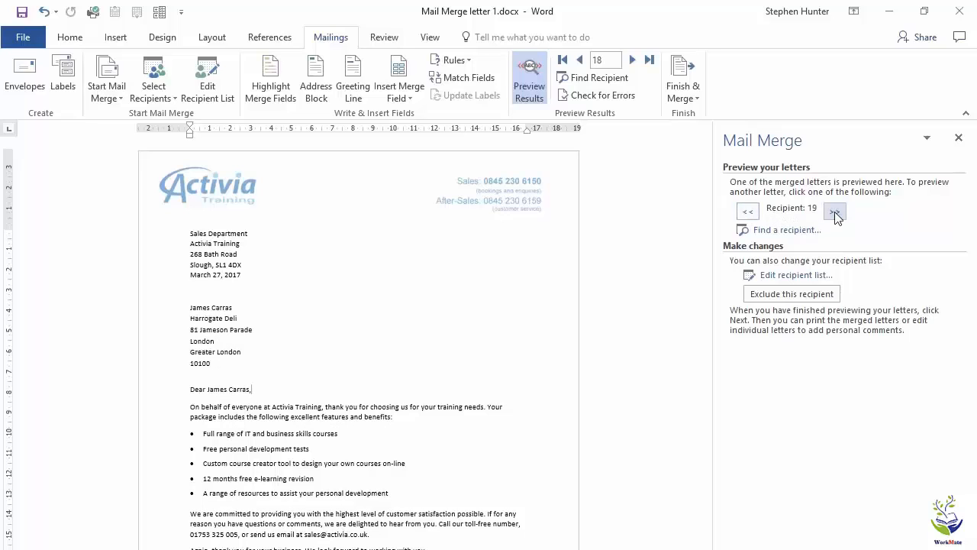
click(835, 213)
click(834, 213)
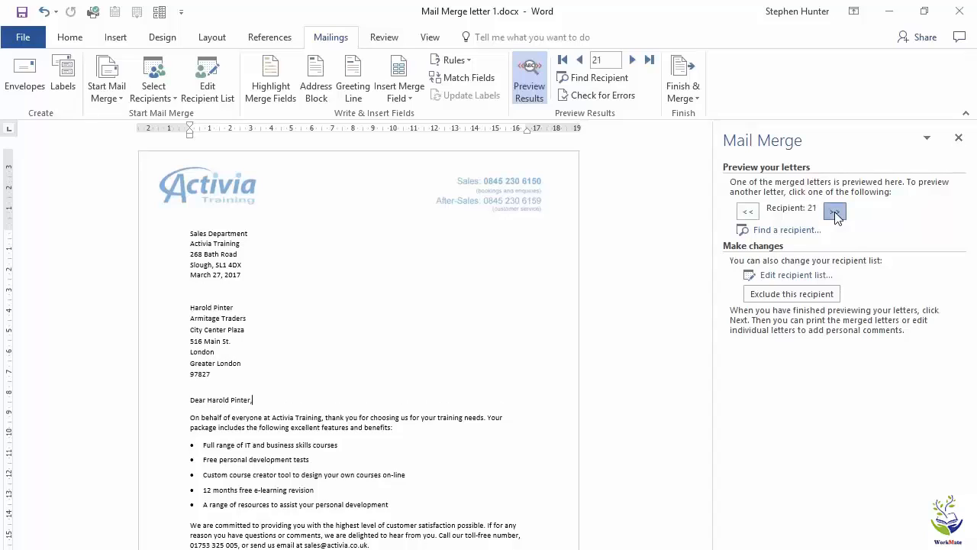
click(835, 213)
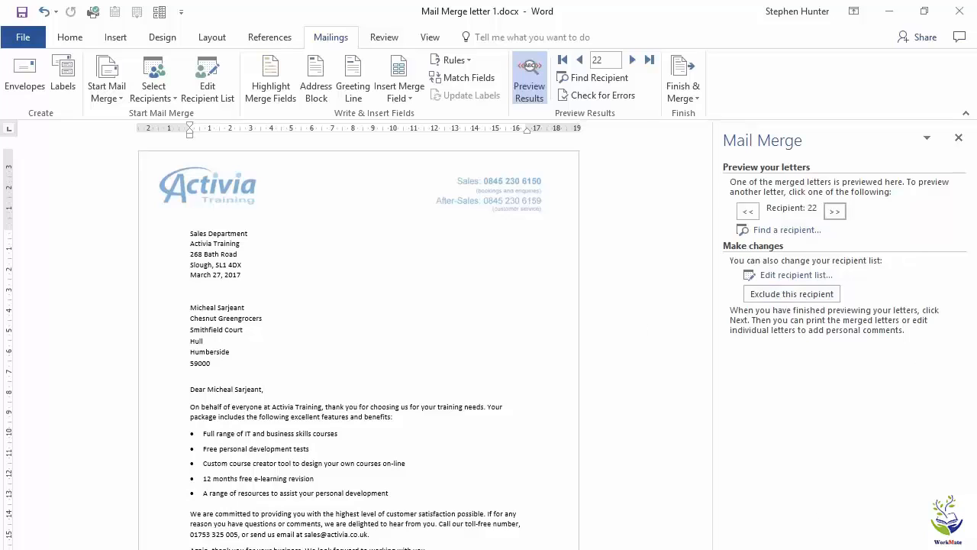
- Advance the wizard to the merge completion stage and merge all records into a new document of individual letters
click(810, 548)
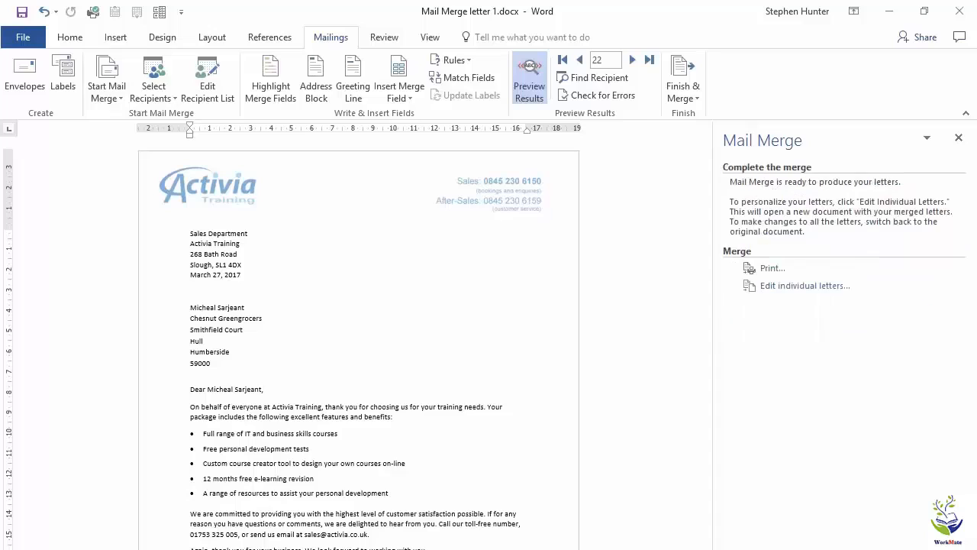
click(793, 287)
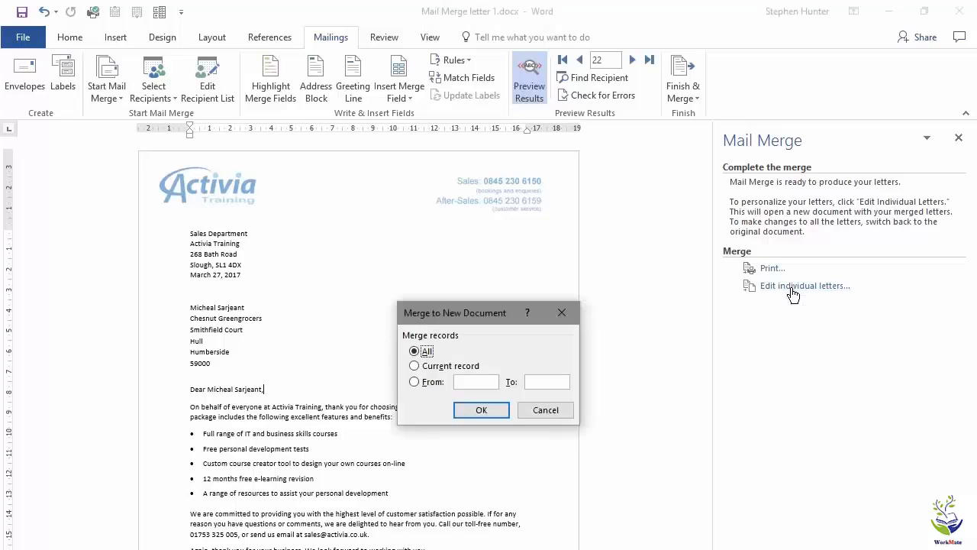
drag(434, 316, 425, 236)
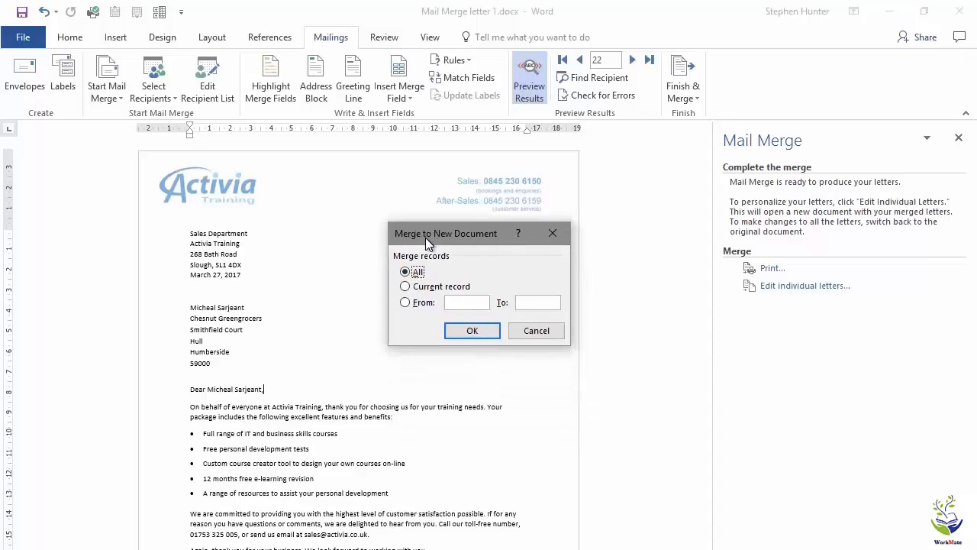
click(472, 331)
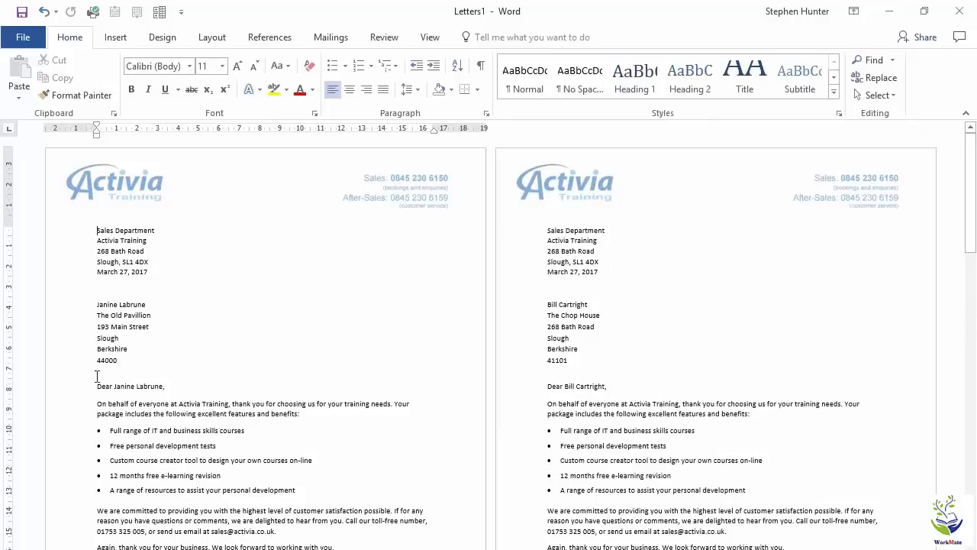
- Examine the merged address blocks in the first two letters and the greeting line in the second letter
drag(77, 306, 76, 371)
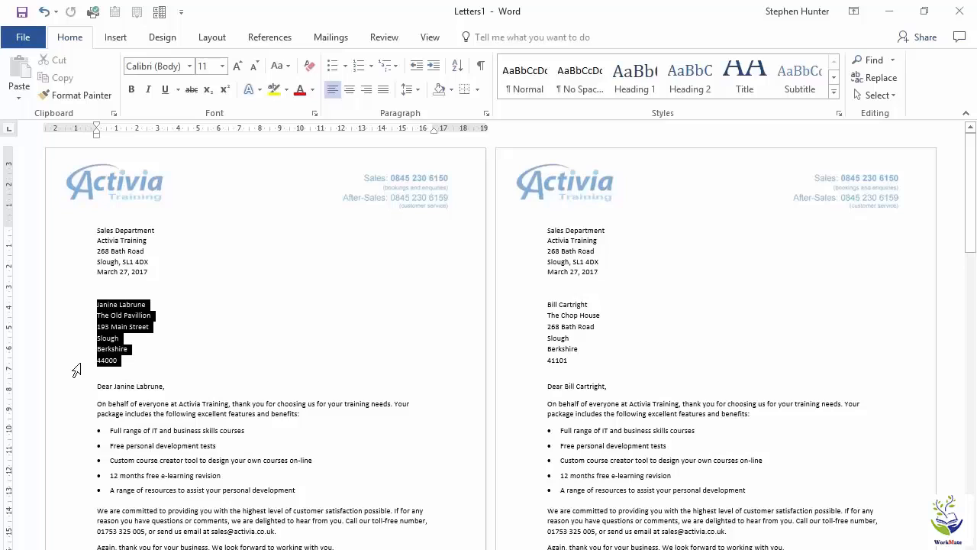
drag(531, 306, 557, 378)
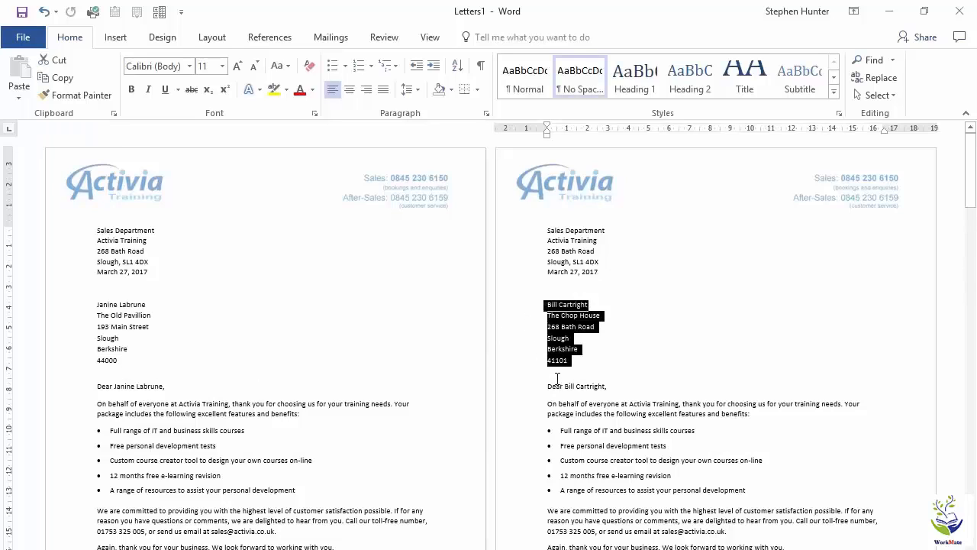
triple_click(587, 386)
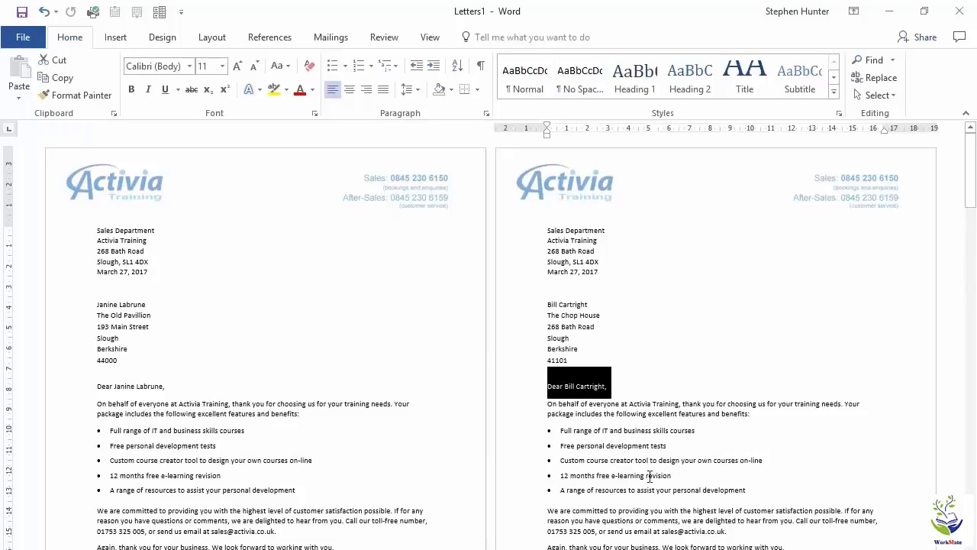
click(638, 412)
- Look through the rest of the merged letters and close the merged document without saving it
scroll(626, 404, down, 2)
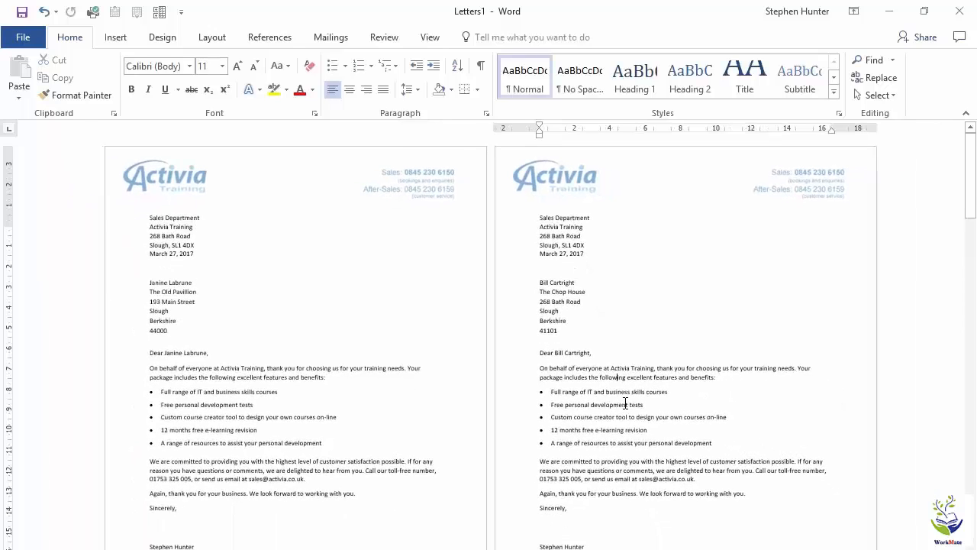
scroll(628, 403, down, 1)
scroll(623, 404, down, 5)
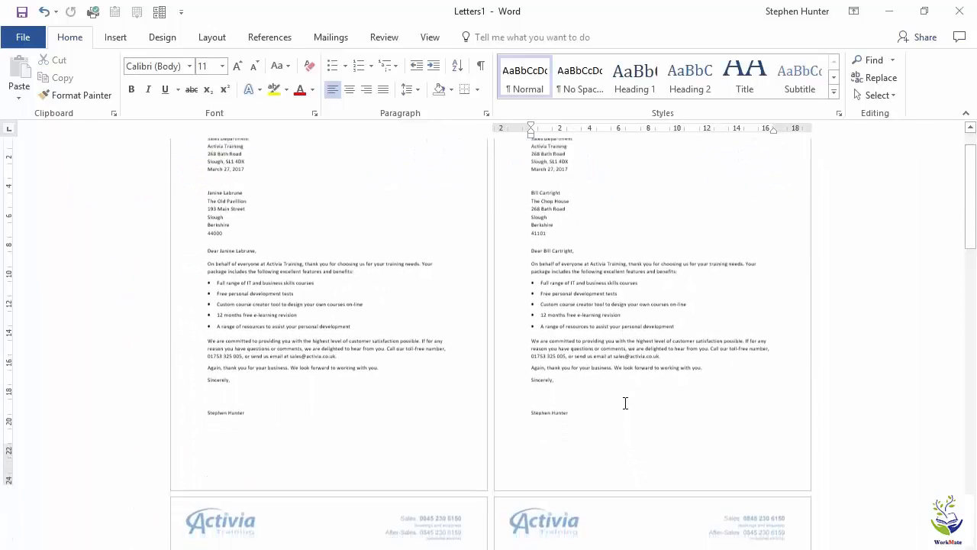
scroll(620, 429, down, 20)
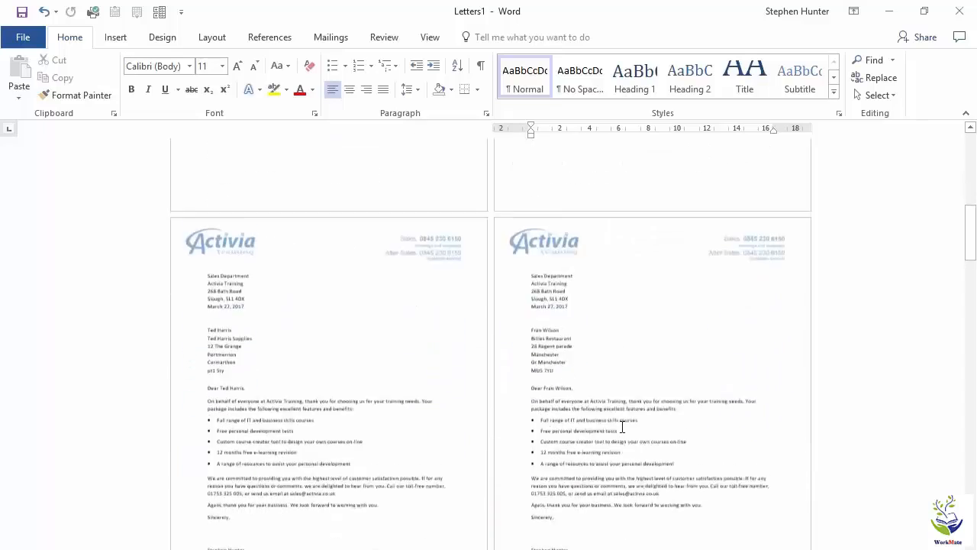
scroll(615, 439, down, 13)
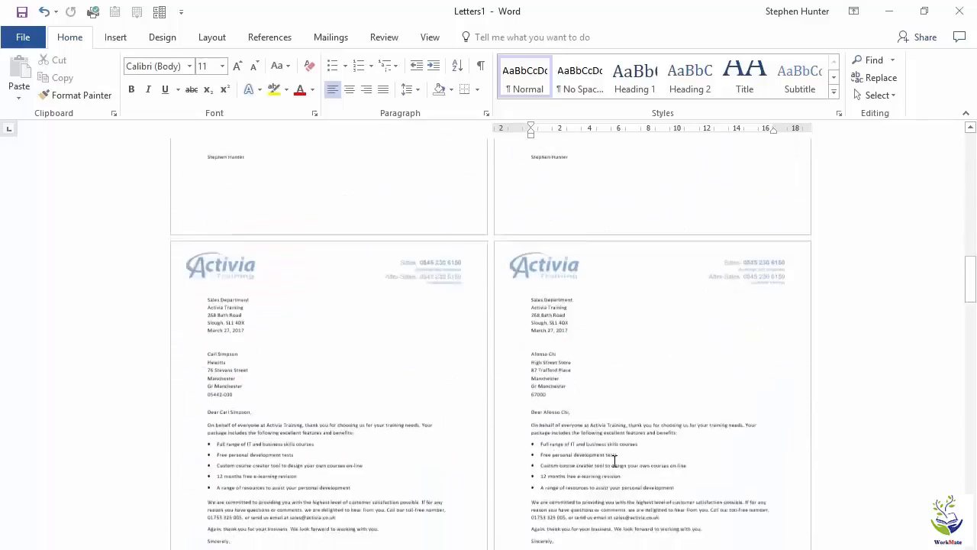
scroll(616, 457, down, 15)
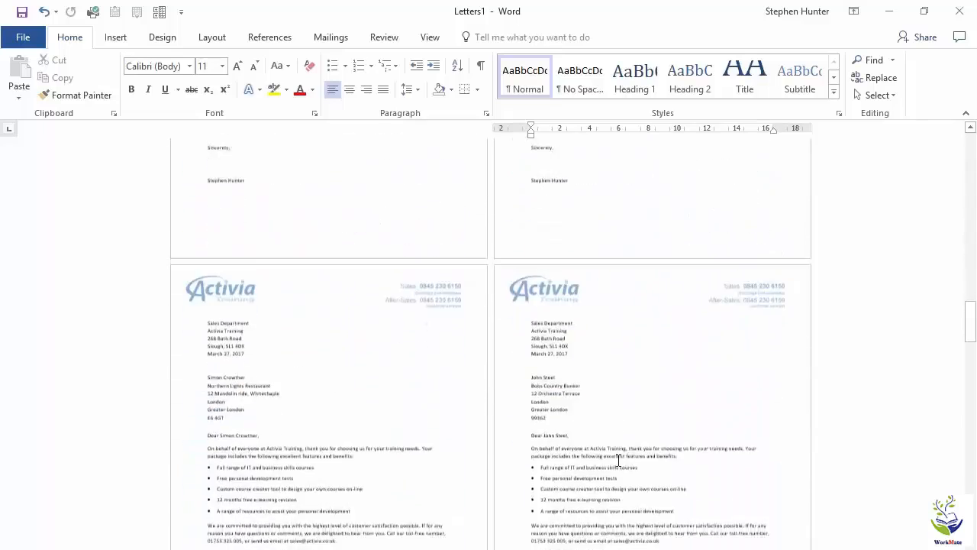
scroll(618, 460, down, 10)
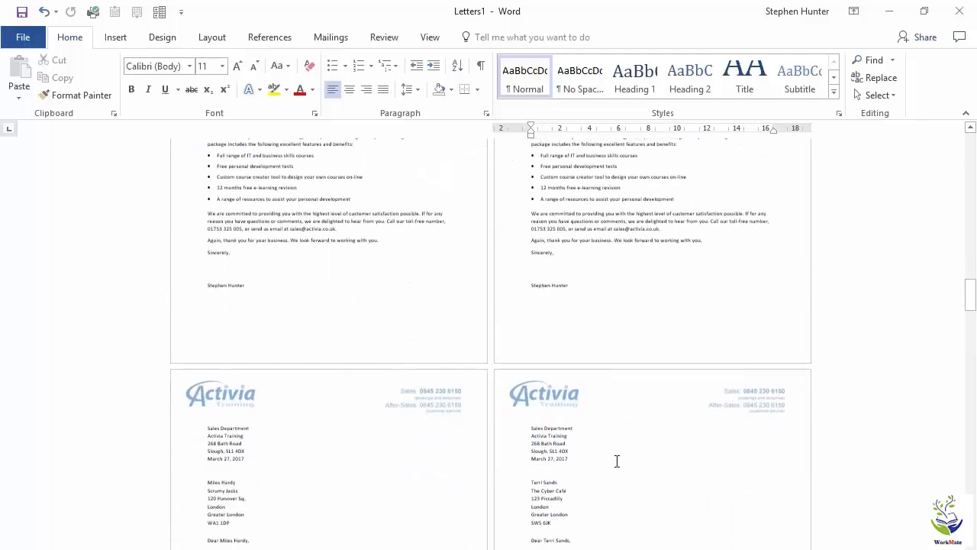
scroll(616, 460, down, 5)
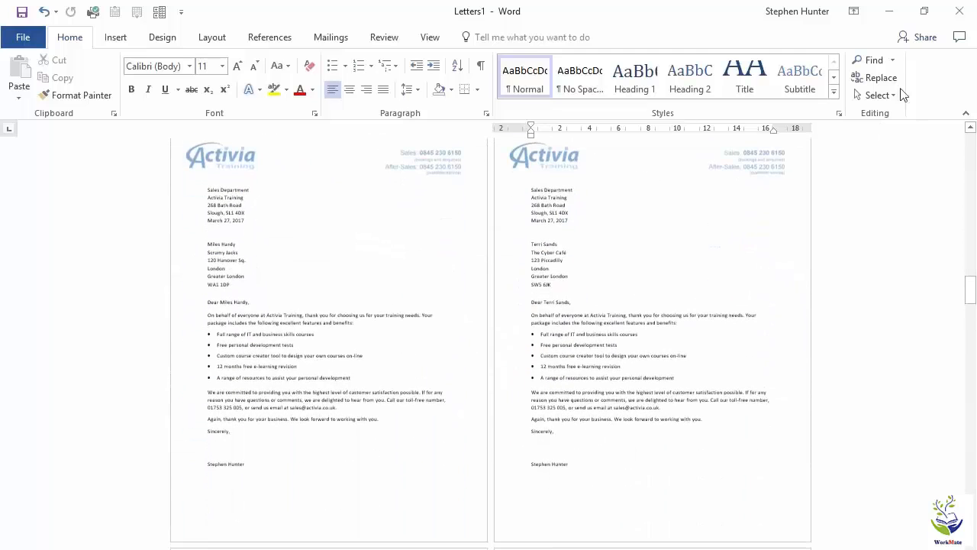
click(959, 14)
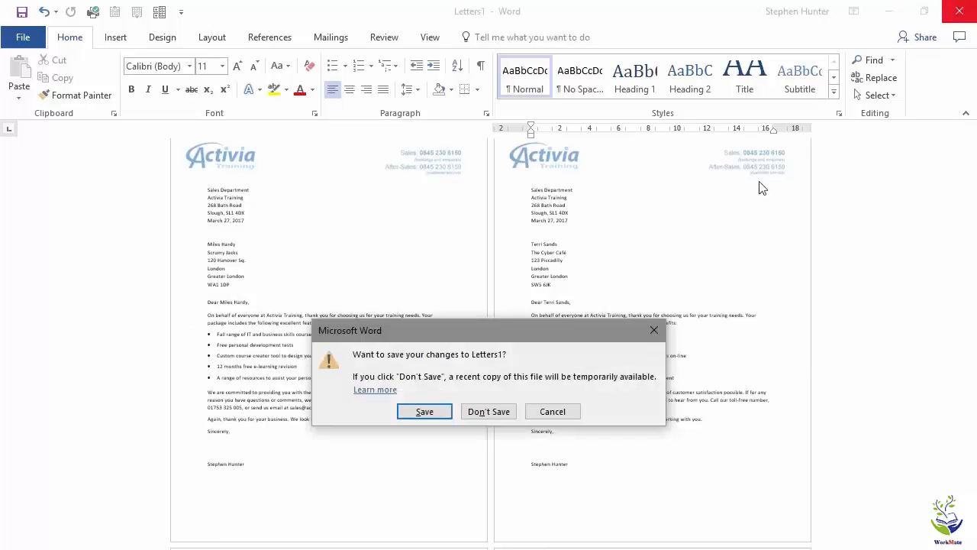
click(487, 411)
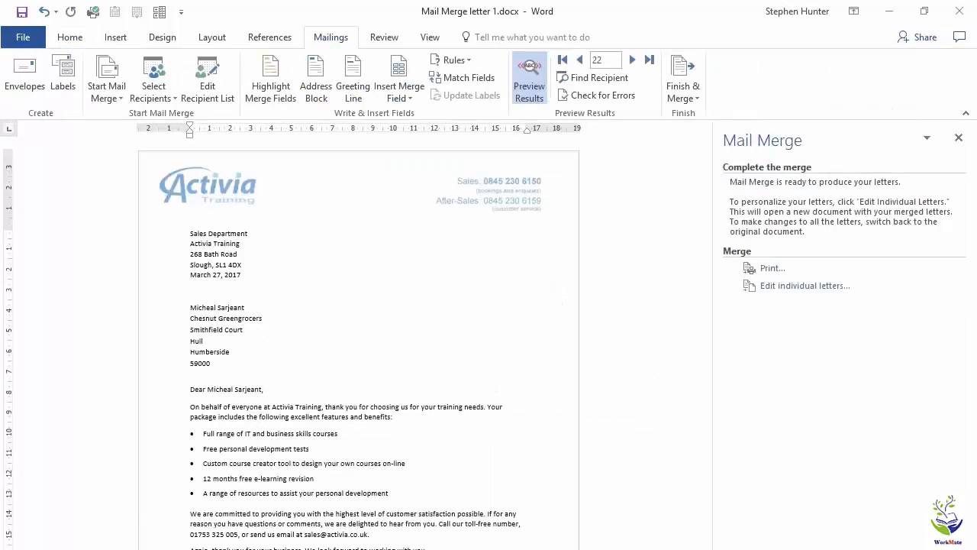
- Merge all records into another new document for a brief review of the letters, and close it without saving
click(791, 290)
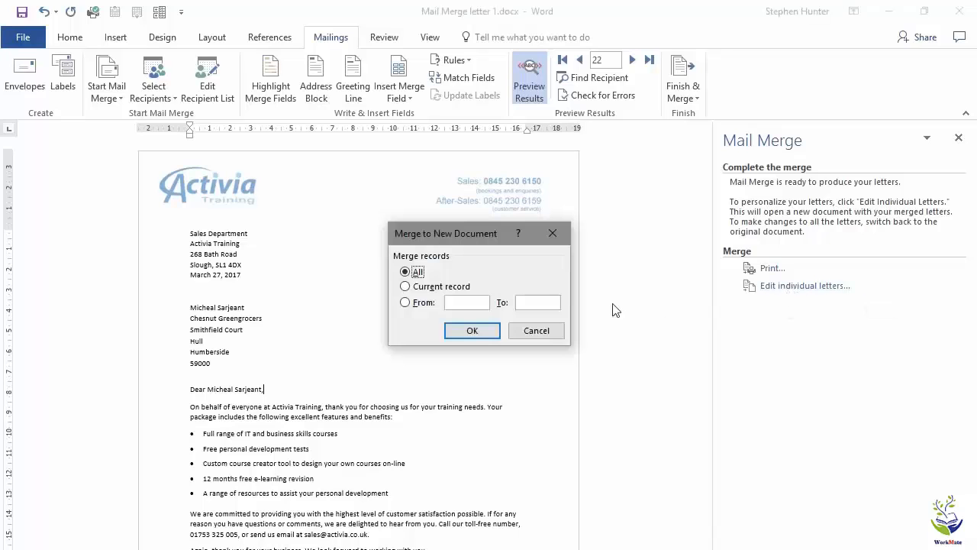
click(469, 330)
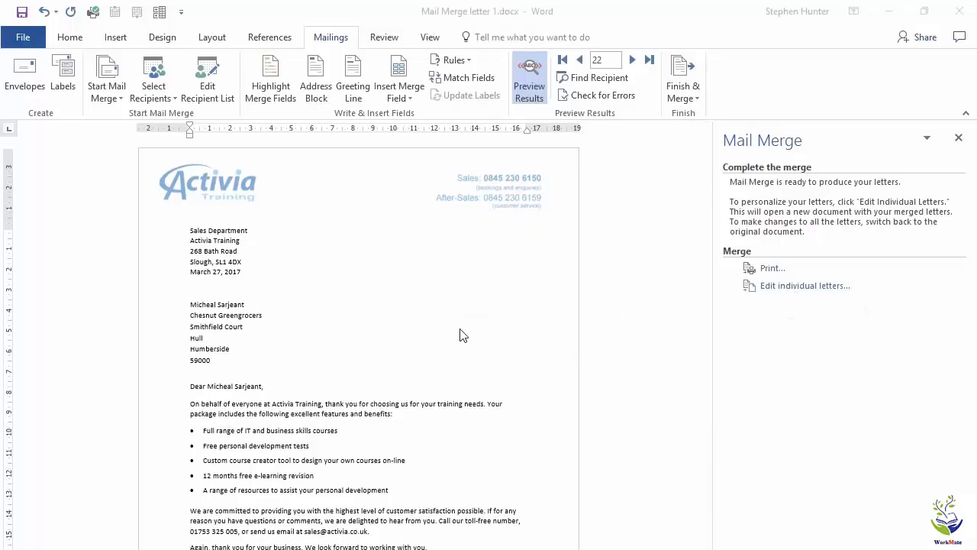
scroll(449, 327, down, 3)
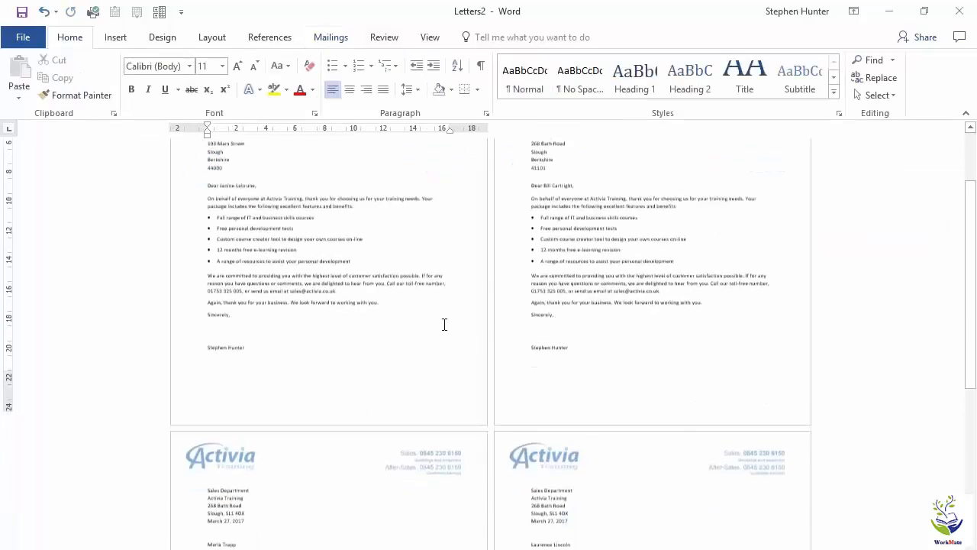
scroll(444, 325, down, 3)
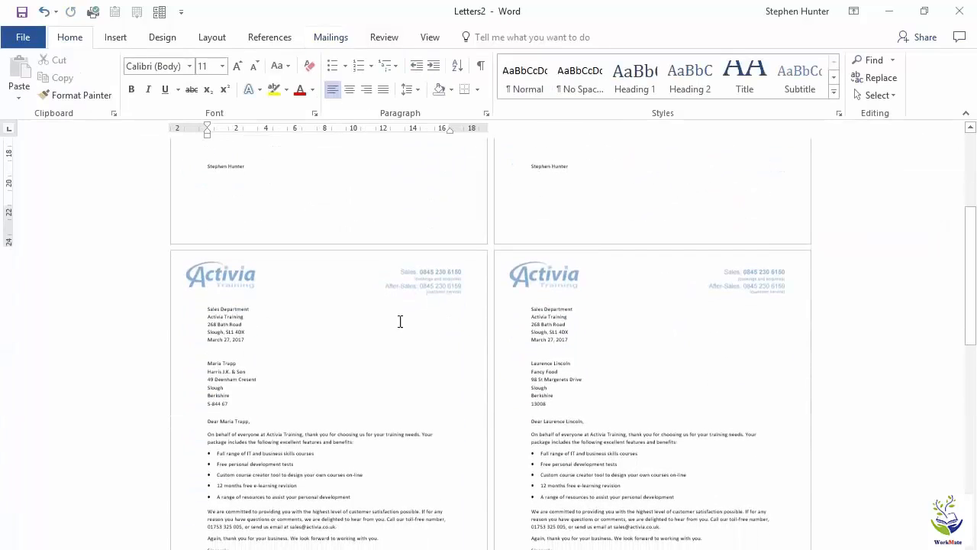
click(960, 11)
click(489, 412)
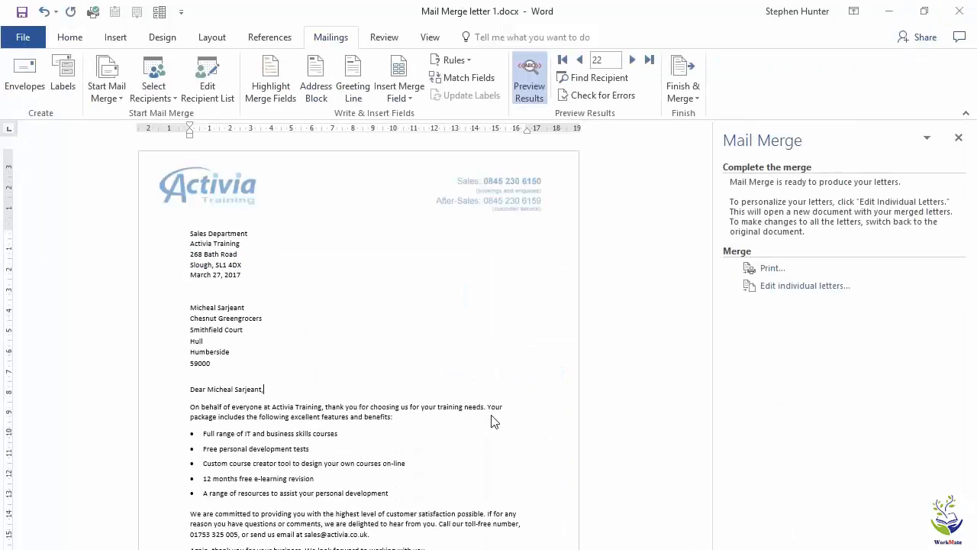